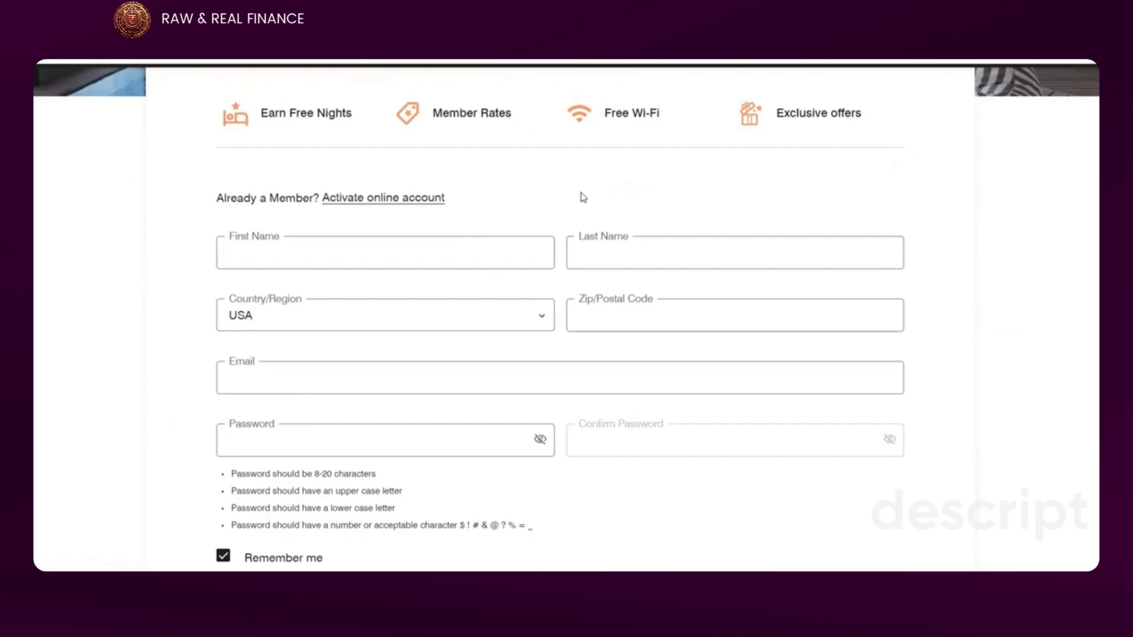
Enter the member's first and last name and choose India as the country/region.
{"action": "scroll", "coordinate": [583, 197], "scroll_direction": "down", "scroll_amount": 1}
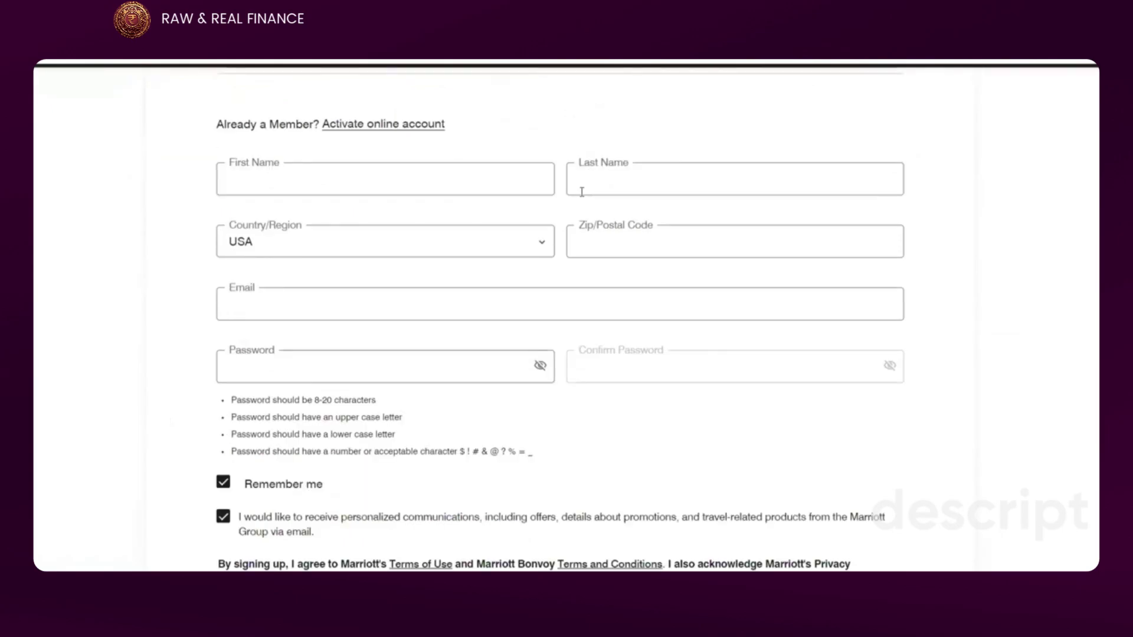
{"action": "scroll", "coordinate": [582, 192], "scroll_direction": "down", "scroll_amount": 1}
{"action": "scroll", "coordinate": [579, 190], "scroll_direction": "up", "scroll_amount": 1}
{"action": "left_click", "coordinate": [426, 181]}
{"action": "key", "text": "Tab"}
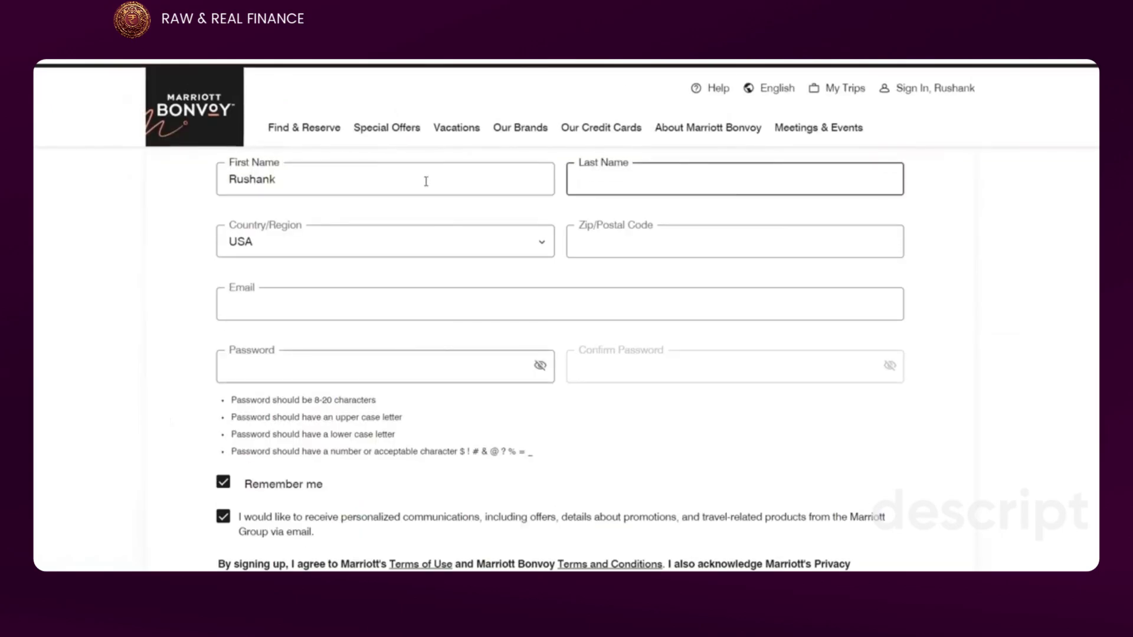
{"action": "key", "text": "Tab"}
{"action": "left_click", "coordinate": [455, 252]}
{"action": "type", "text": "India"}
{"action": "left_click", "coordinate": [412, 298]}
Fill in the e-mail field and enter and confirm the account password.
{"action": "left_click", "coordinate": [568, 307]}
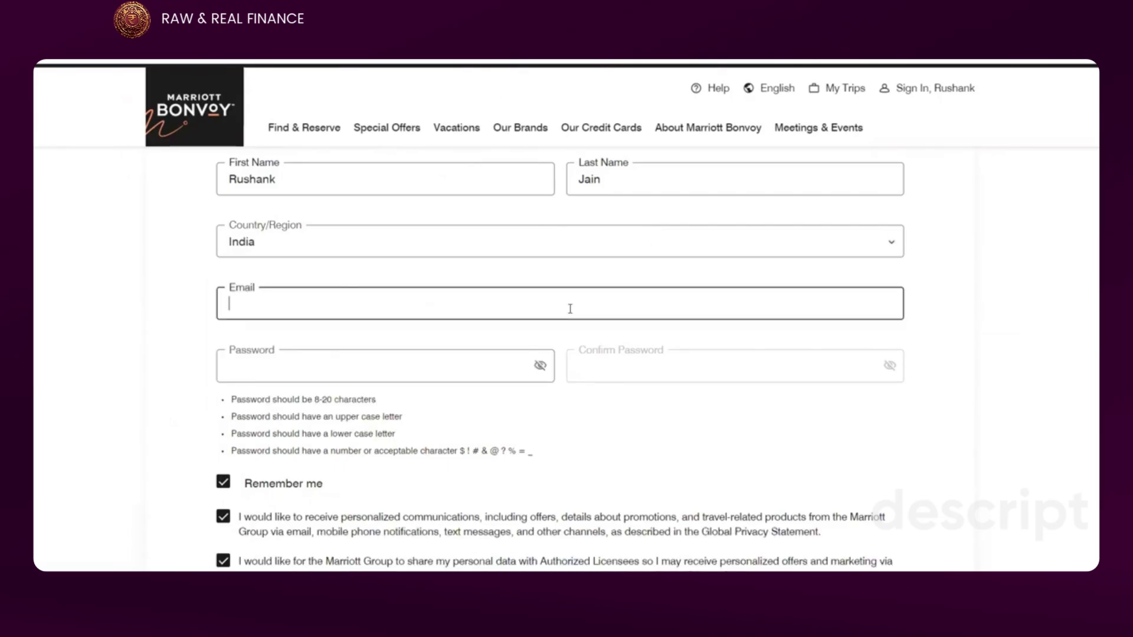
{"action": "key", "text": "Tab"}
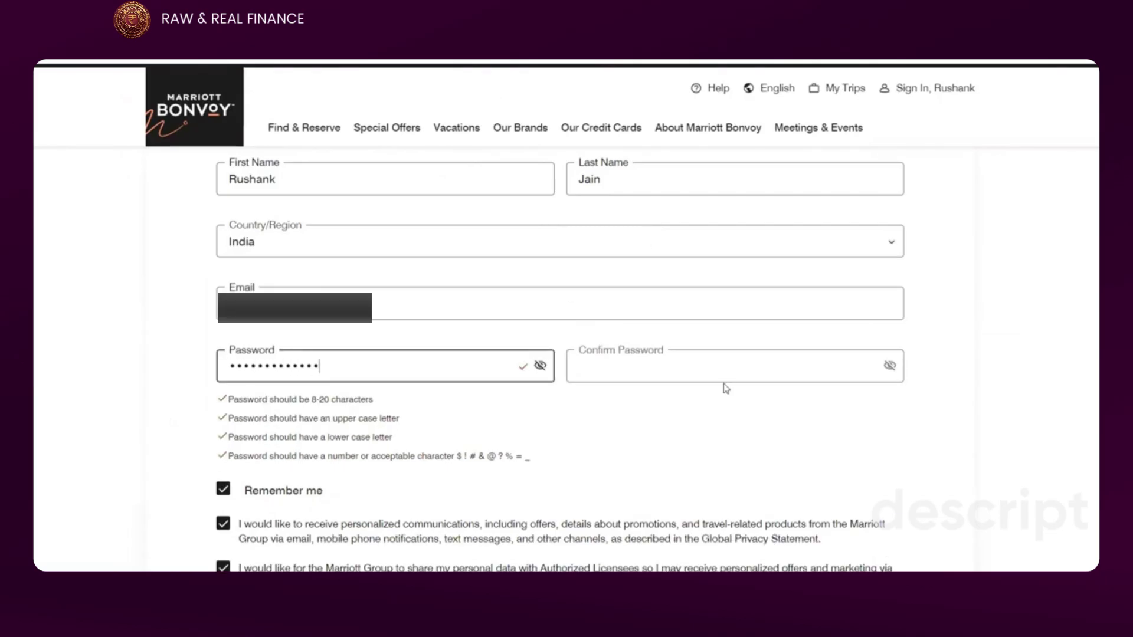
{"action": "left_click", "coordinate": [668, 364]}
{"action": "scroll", "coordinate": [668, 364], "scroll_direction": "down", "scroll_amount": 4}
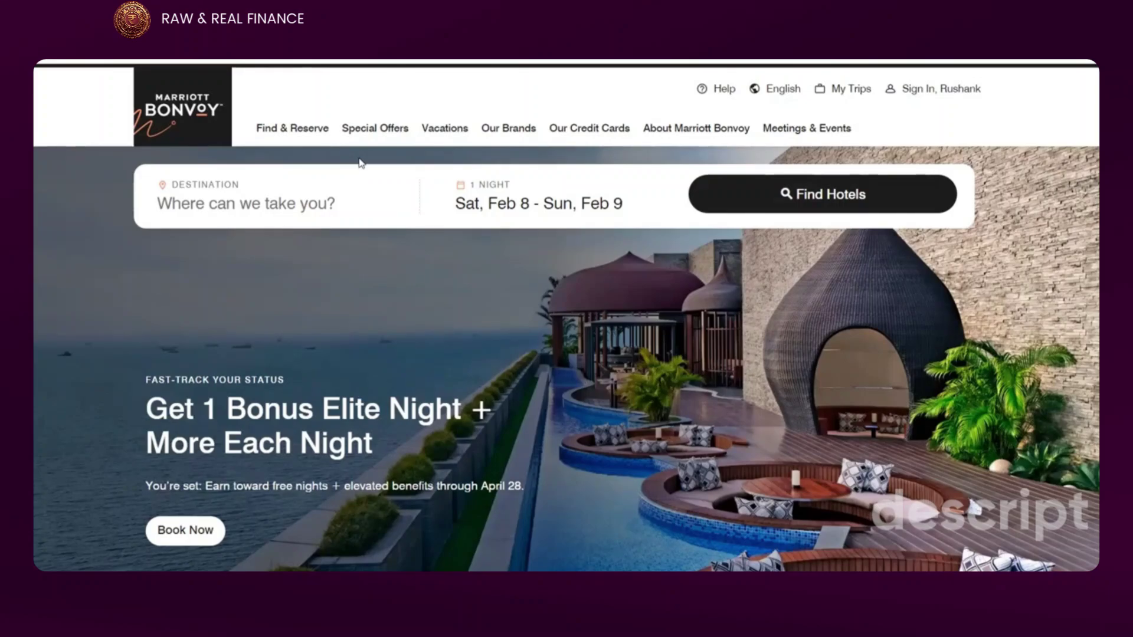
Sign in to the new member account through the header's Sign In menu.
{"action": "left_click", "coordinate": [932, 88]}
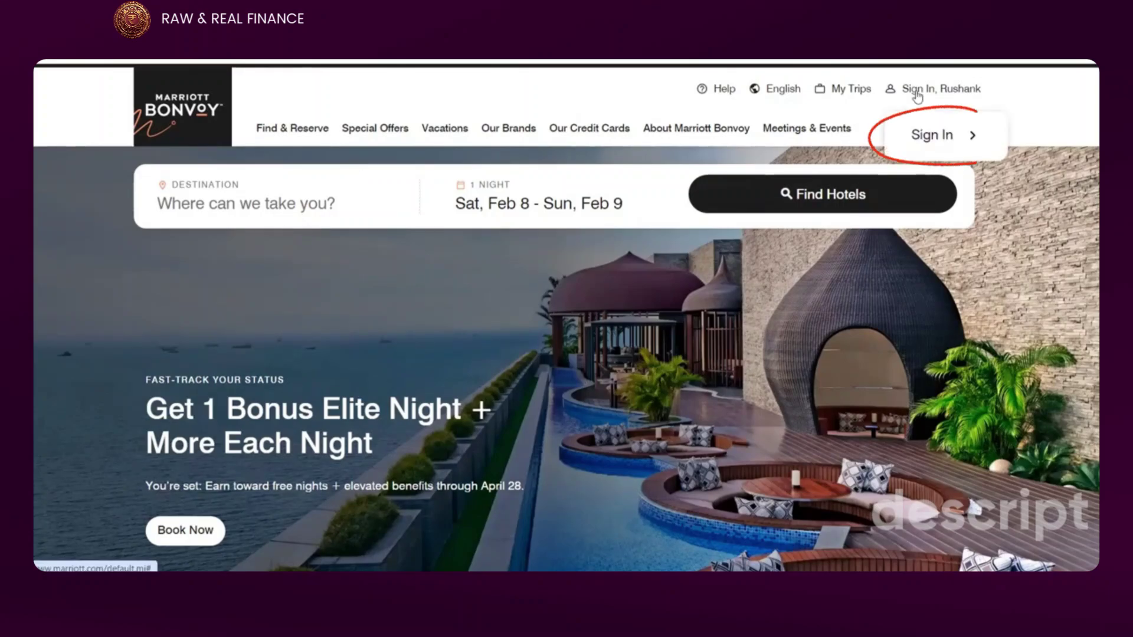
{"action": "left_click", "coordinate": [923, 139]}
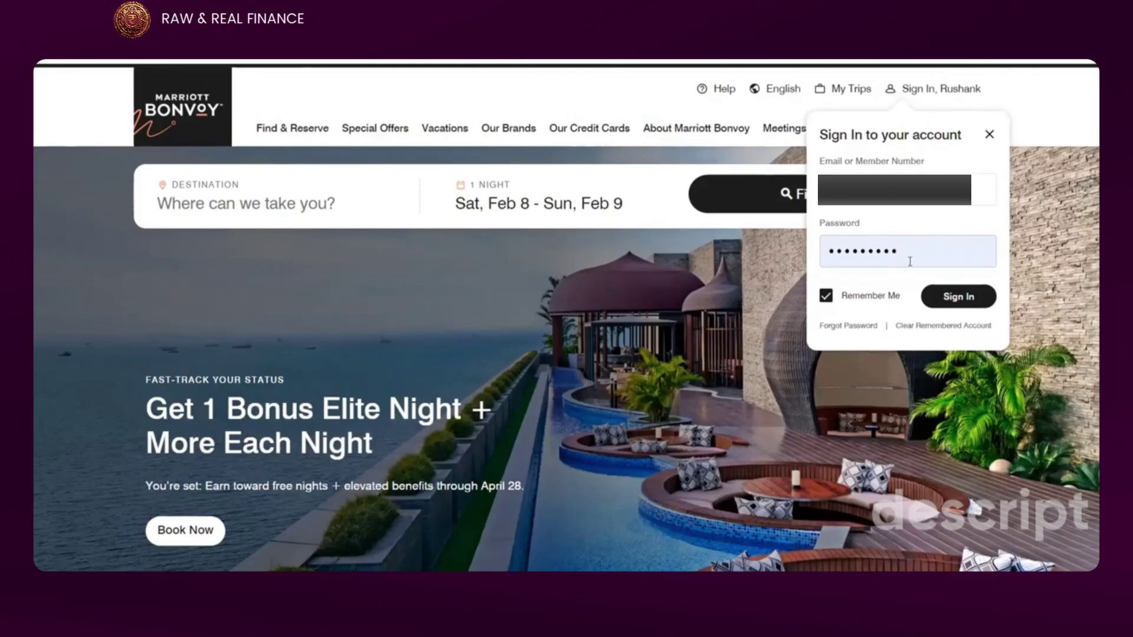
{"action": "left_click", "coordinate": [966, 301]}
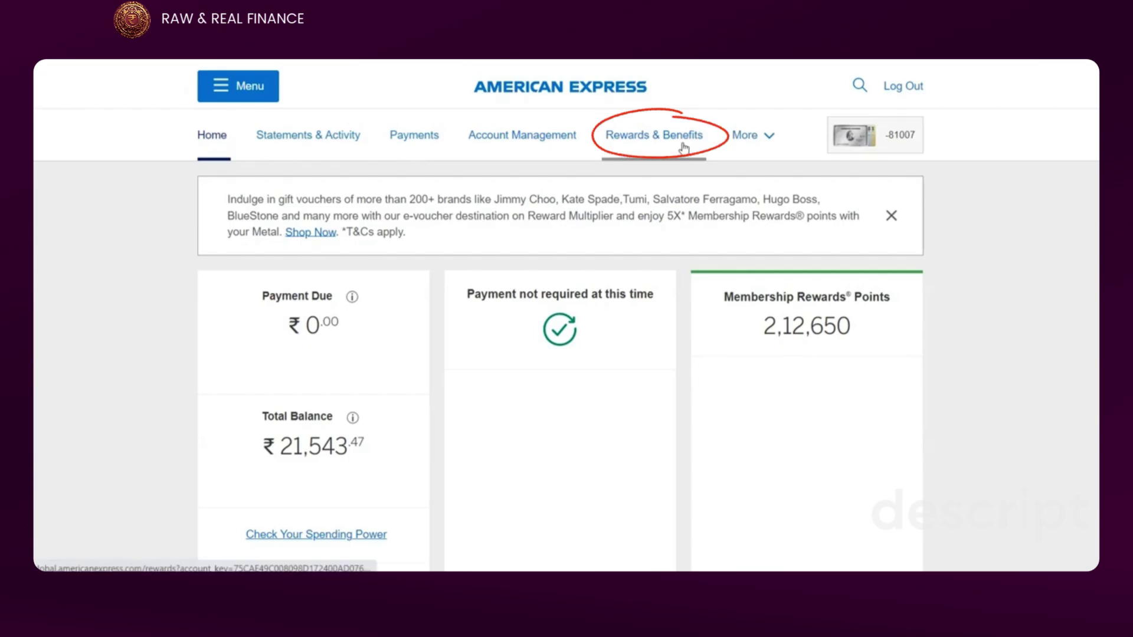
Open Rewards & Benefits, select the Transfer Points tab and view all partners.
{"action": "left_click", "coordinate": [692, 157]}
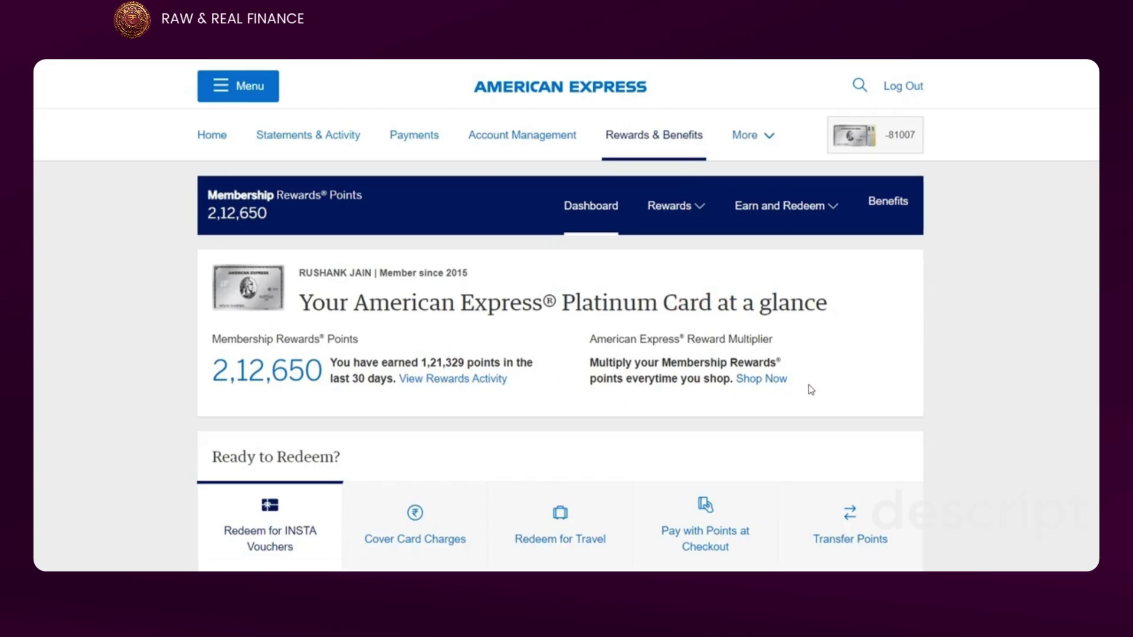
{"action": "scroll", "coordinate": [836, 319], "scroll_direction": "down", "scroll_amount": 4}
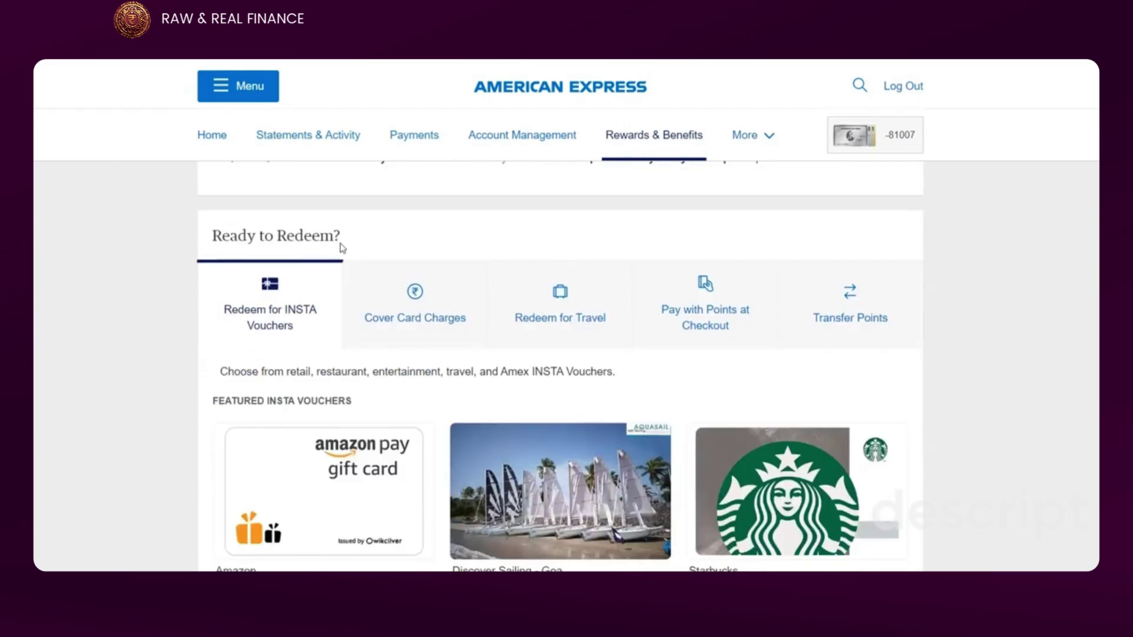
{"action": "left_click", "coordinate": [916, 313]}
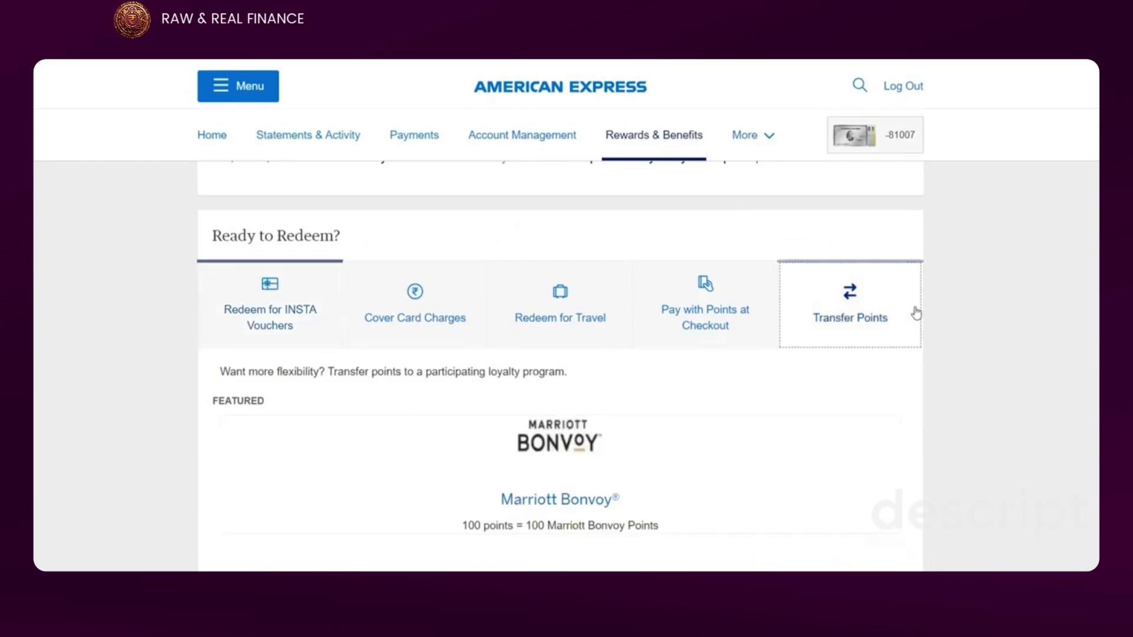
{"action": "scroll", "coordinate": [917, 322], "scroll_direction": "down", "scroll_amount": 1}
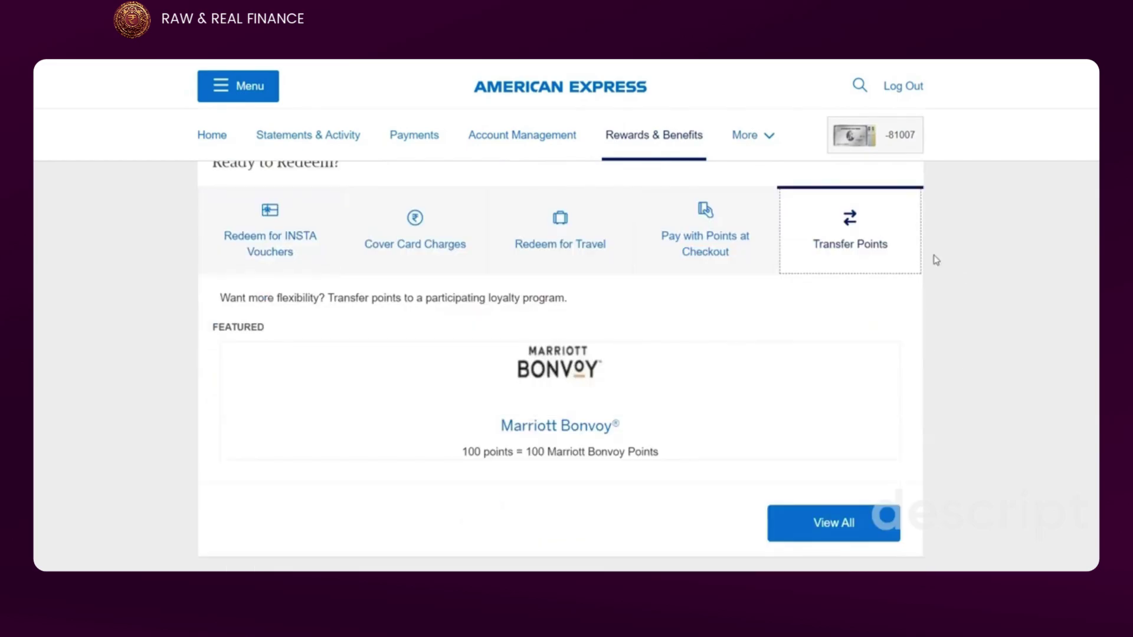
{"action": "left_click", "coordinate": [844, 519]}
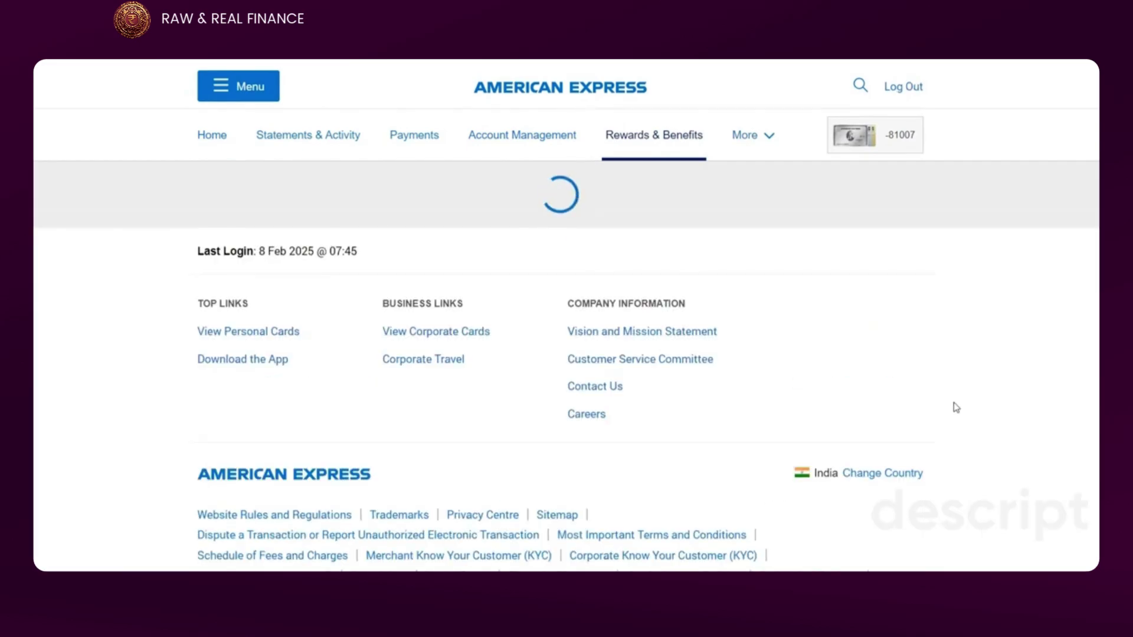
Expand Marriott Bonvoy's transfer details and start entering the partner account number.
{"action": "scroll", "coordinate": [908, 413], "scroll_direction": "down", "scroll_amount": 3}
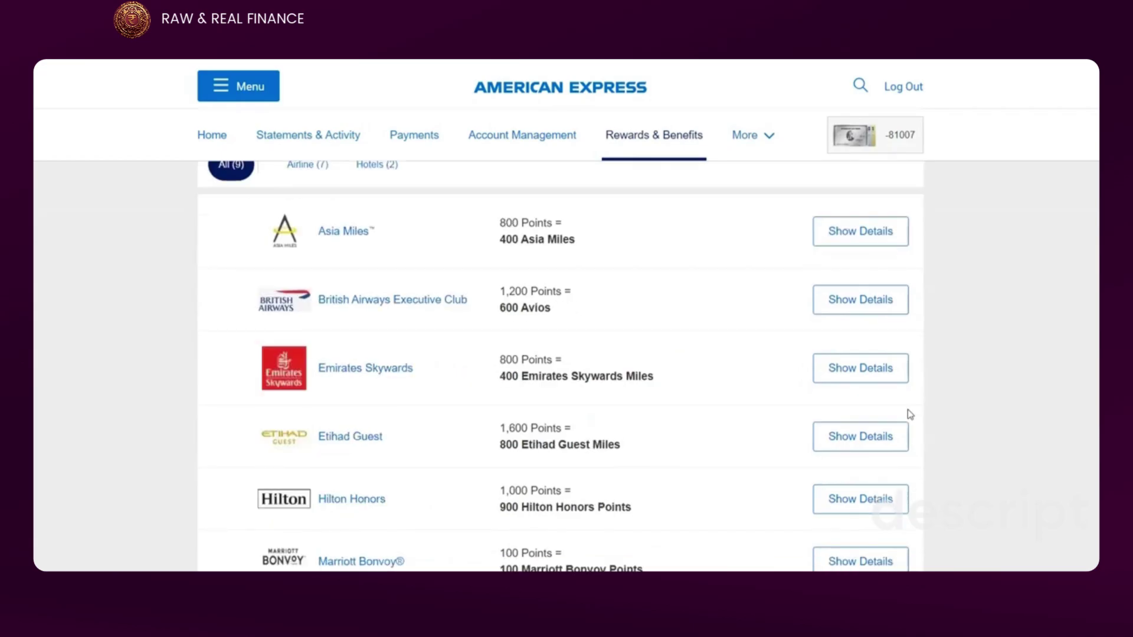
{"action": "scroll", "coordinate": [910, 415], "scroll_direction": "down", "scroll_amount": 2}
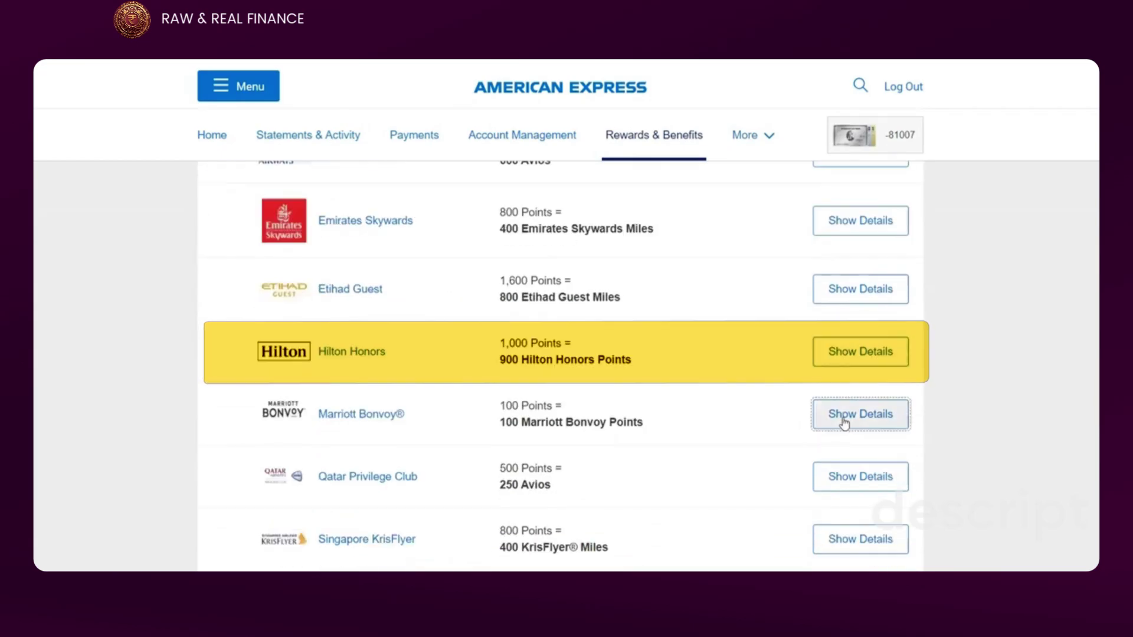
{"action": "left_click", "coordinate": [844, 422]}
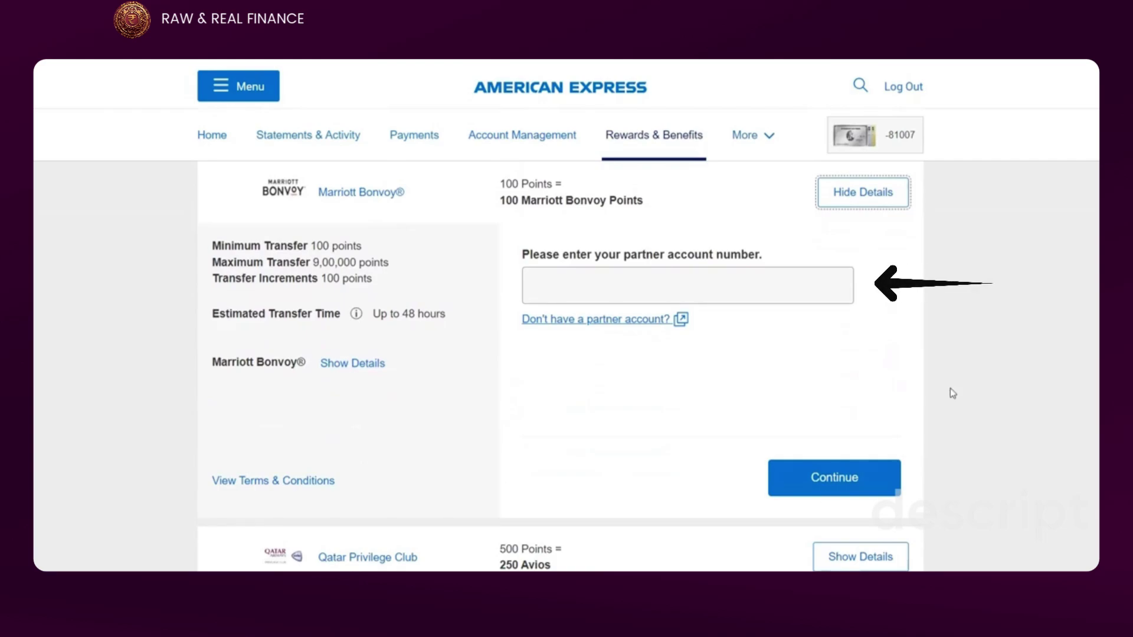
{"action": "left_click", "coordinate": [678, 284]}
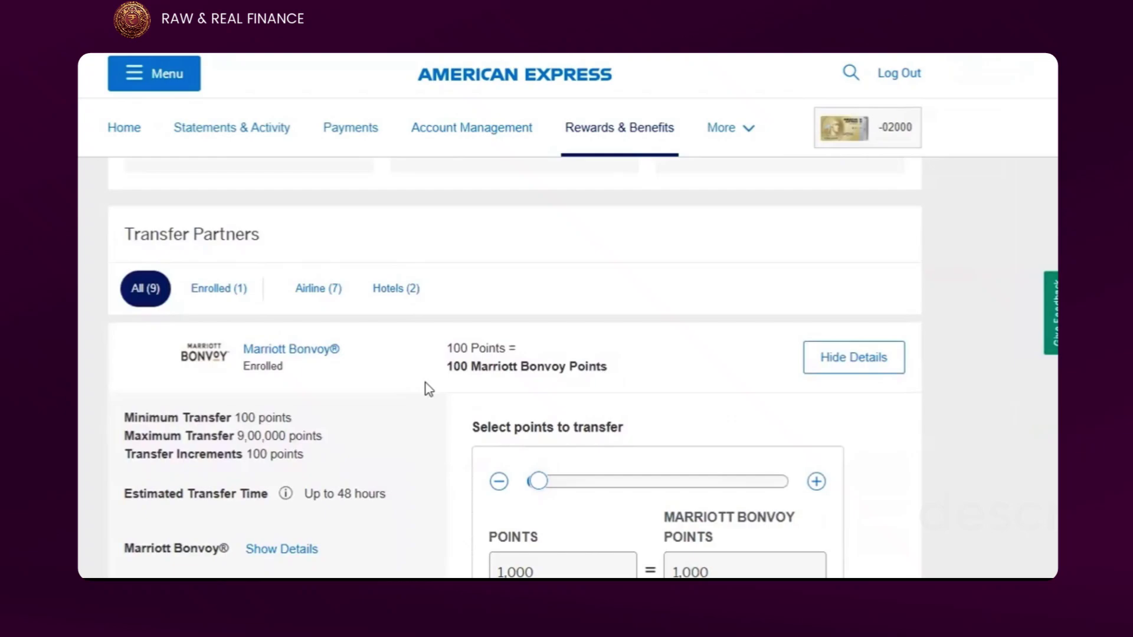
{"action": "scroll", "coordinate": [147, 337], "scroll_direction": "down", "scroll_amount": 2}
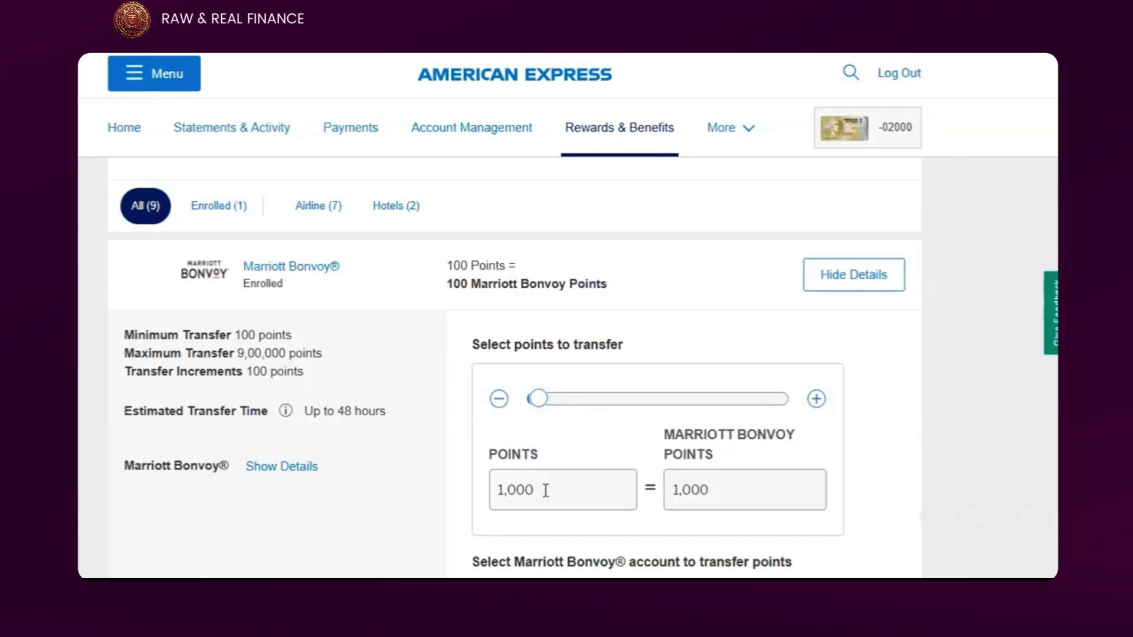
Transfer 1,000 points to Marriott Bonvoy, confirming with the card security code.
{"action": "double_click", "coordinate": [816, 399]}
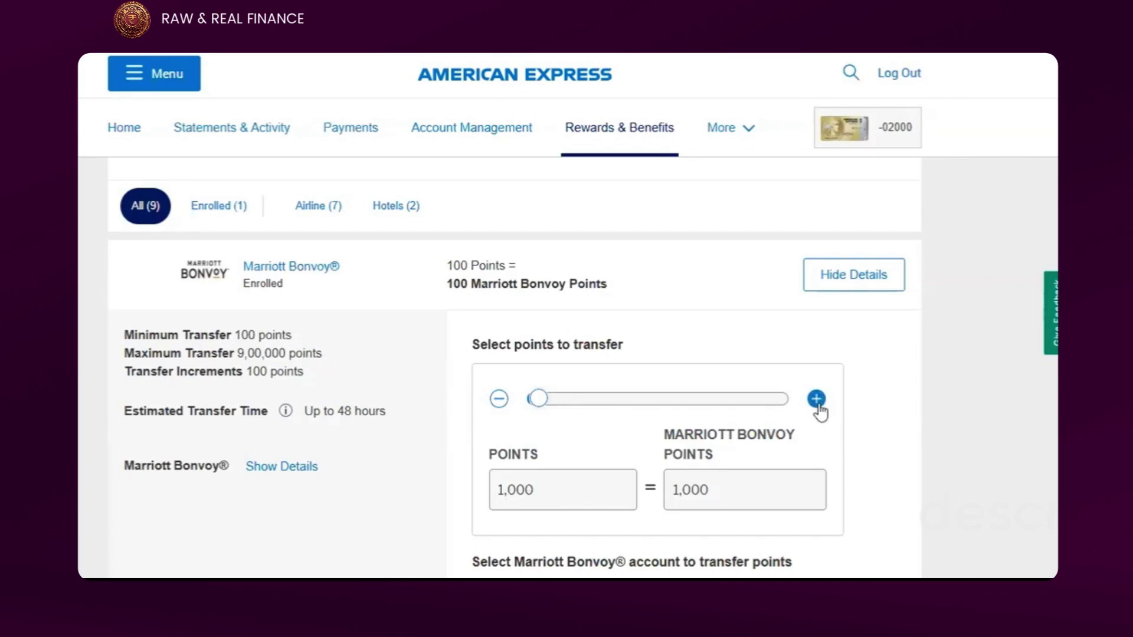
{"action": "double_click", "coordinate": [498, 399]}
{"action": "scroll", "coordinate": [857, 449], "scroll_direction": "down", "scroll_amount": 4}
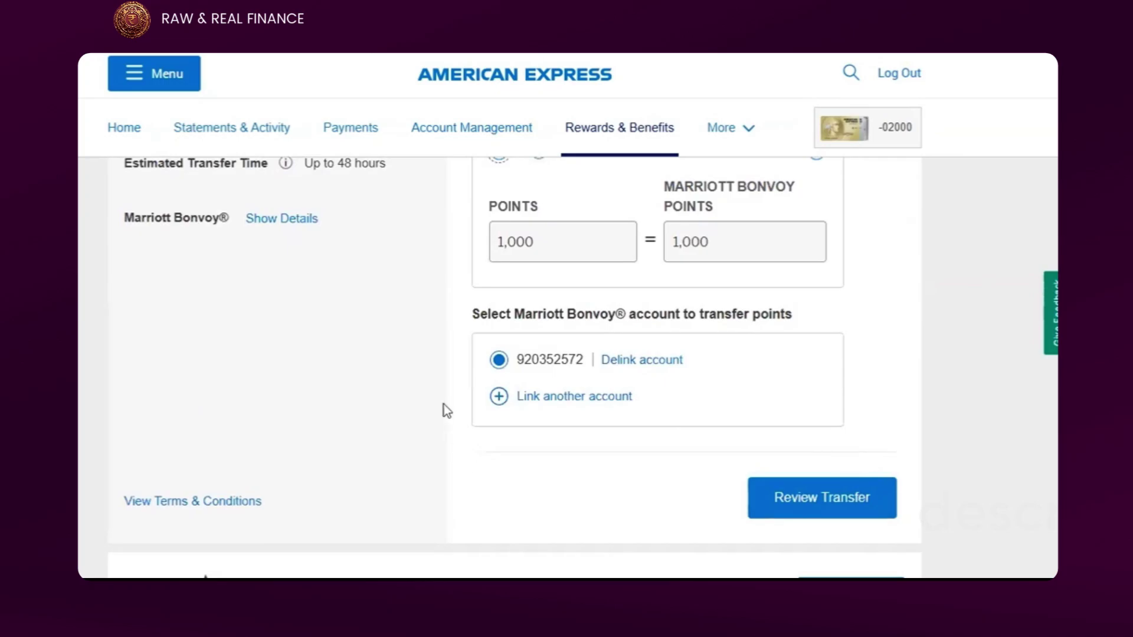
{"action": "left_click", "coordinate": [834, 493]}
{"action": "left_click", "coordinate": [602, 312]}
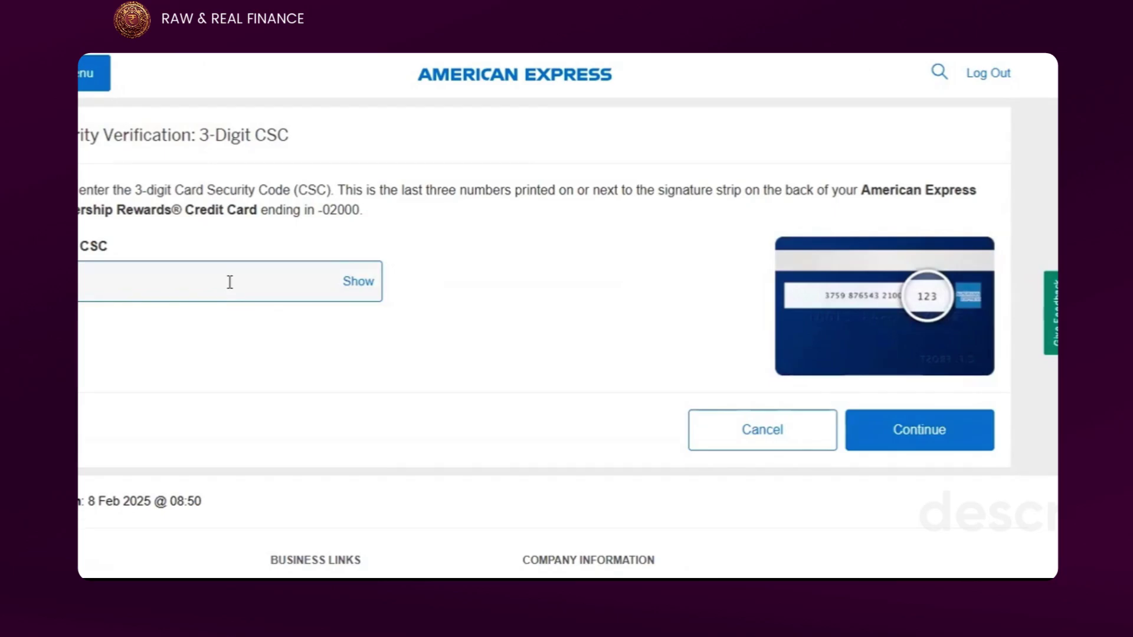
{"action": "left_click", "coordinate": [917, 435]}
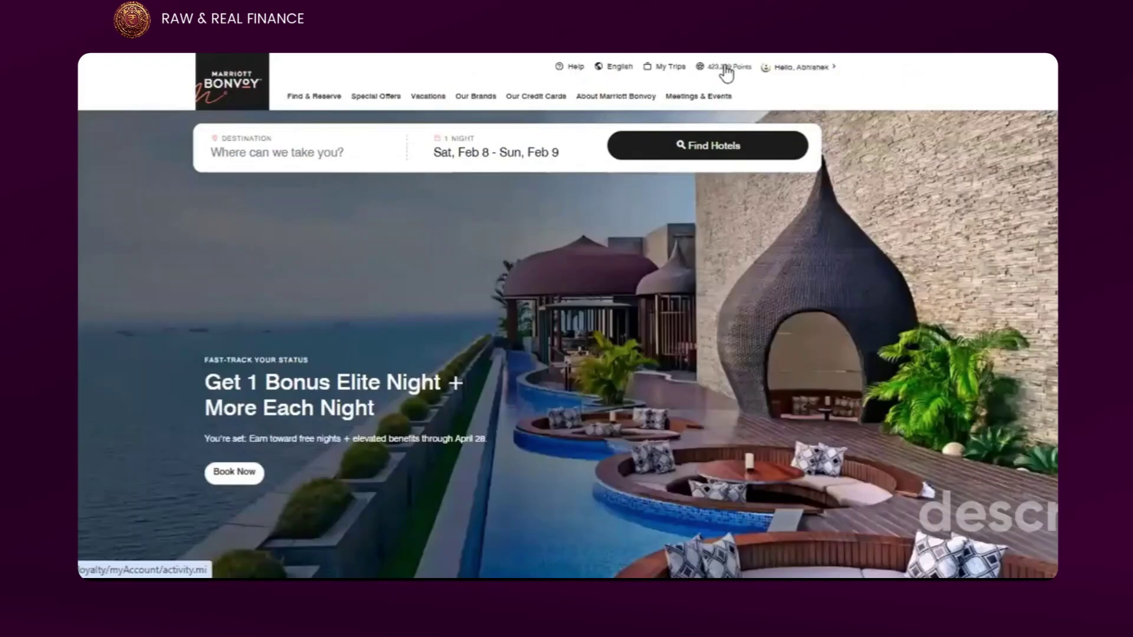
Go from the points activity page back to the account overview.
{"action": "left_click", "coordinate": [727, 68]}
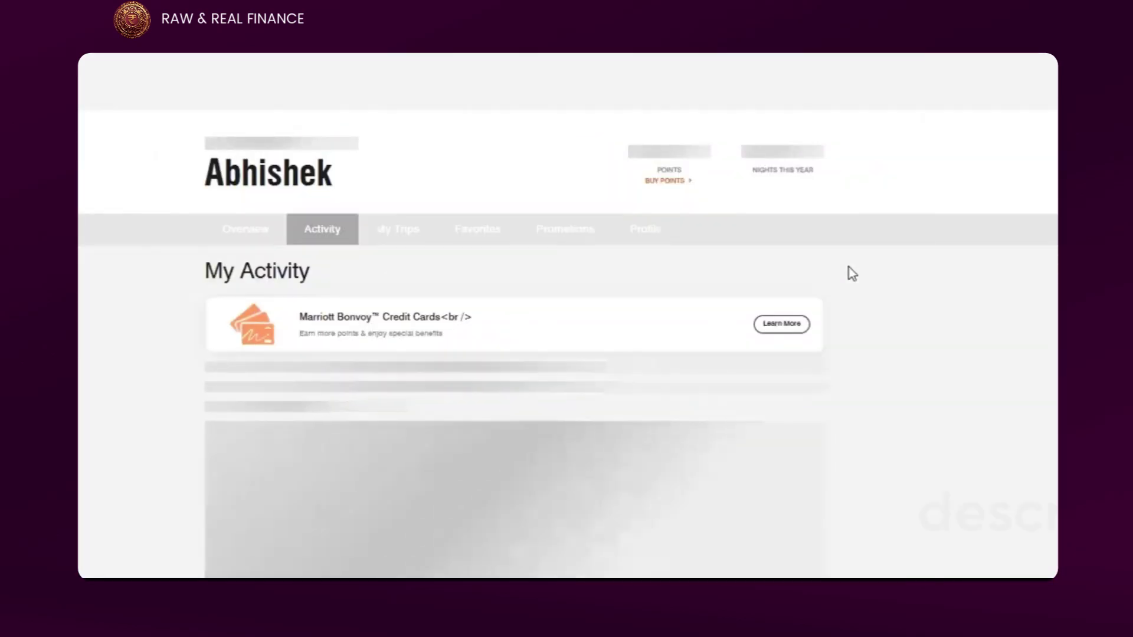
{"action": "scroll", "coordinate": [812, 326], "scroll_direction": "down", "scroll_amount": 3}
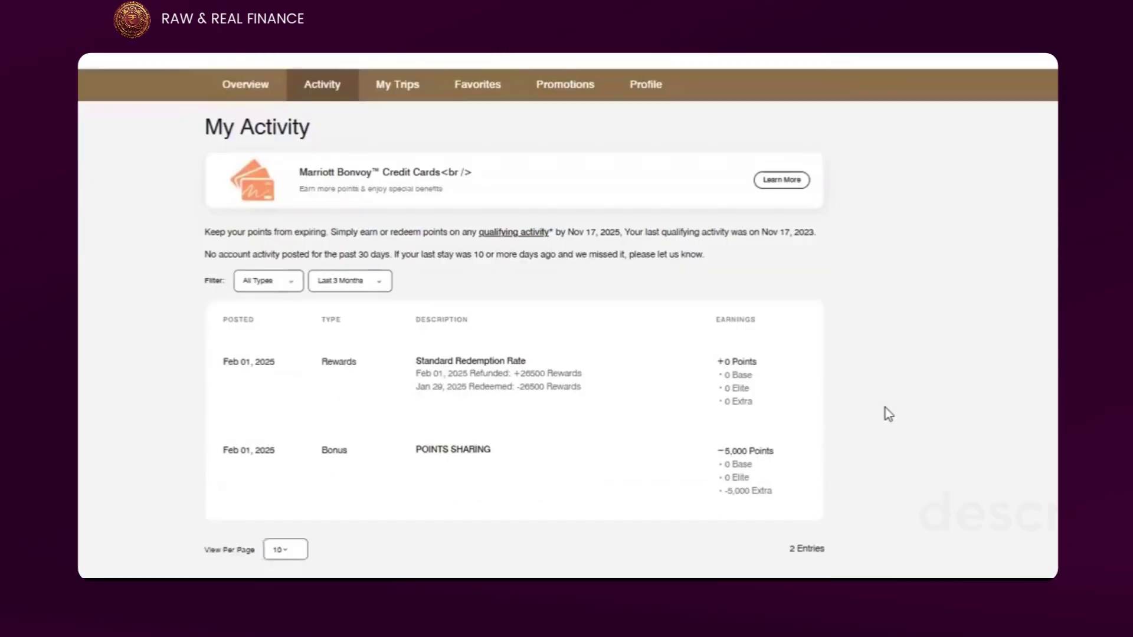
{"action": "scroll", "coordinate": [885, 412], "scroll_direction": "up", "scroll_amount": 3}
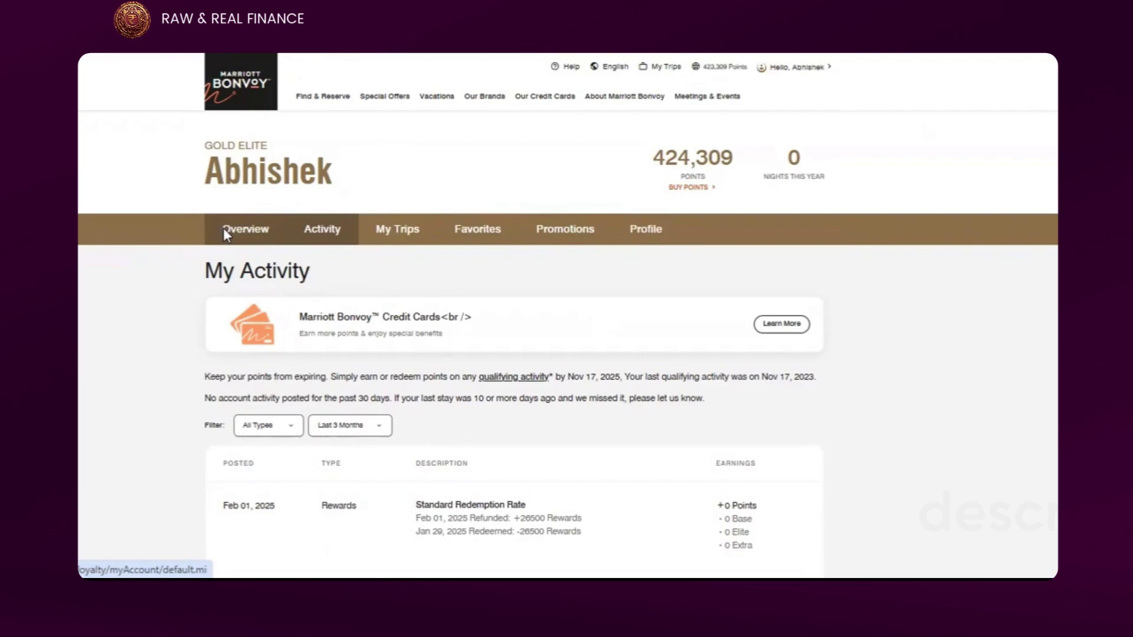
{"action": "left_click", "coordinate": [225, 230]}
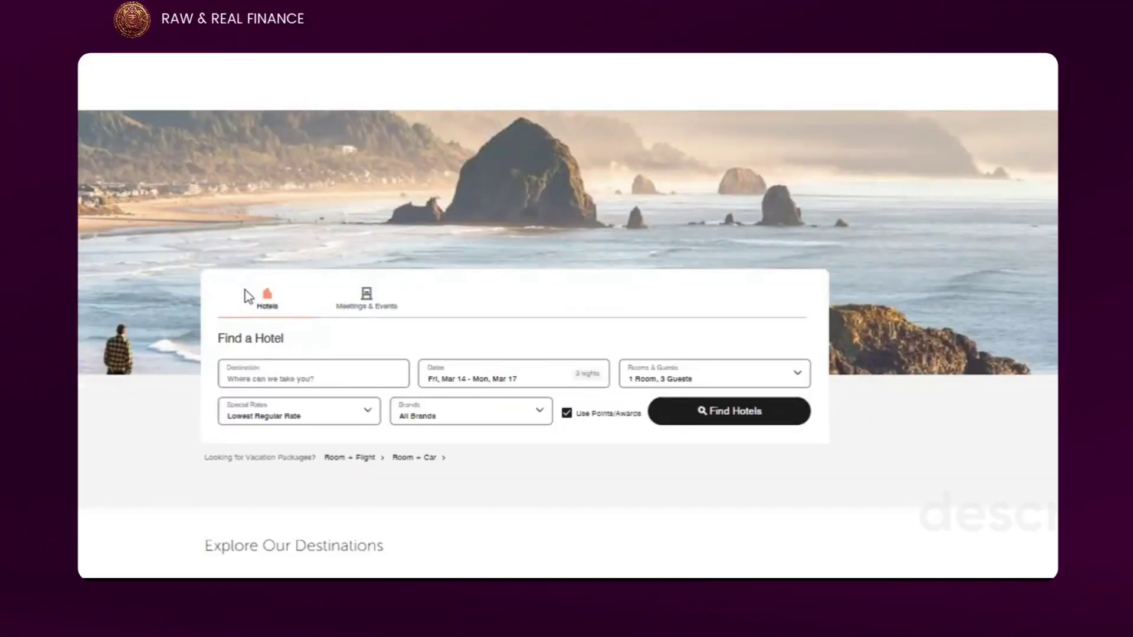
Replace Thailand with India as the destination and pick the India suggestion.
{"action": "type", "text": "Thailand"}
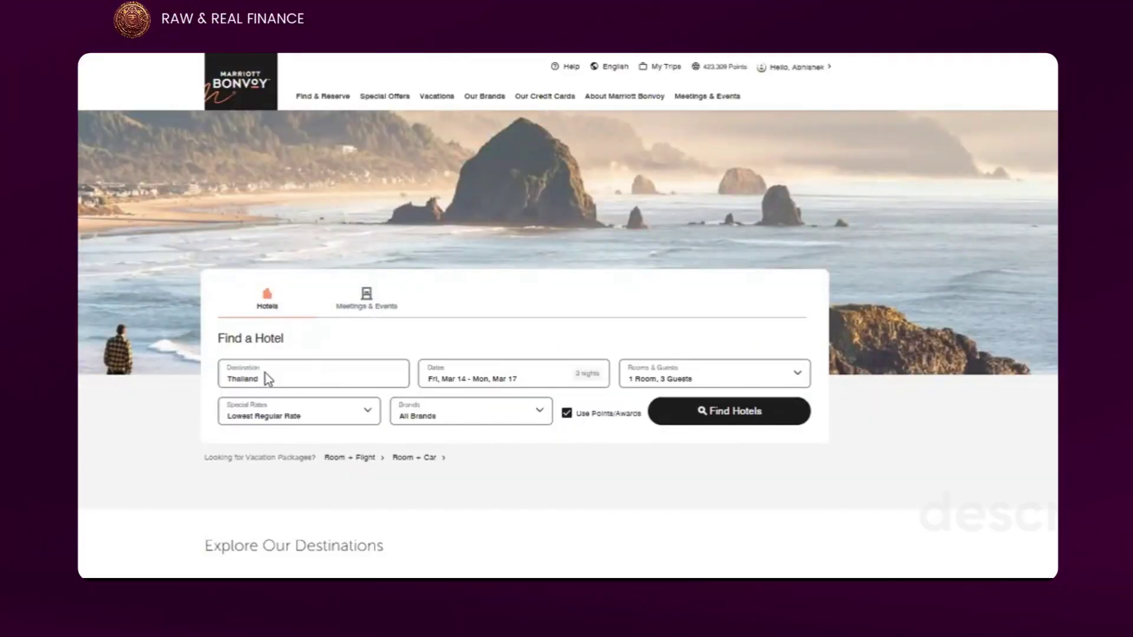
{"action": "double_click", "coordinate": [268, 374]}
{"action": "type", "text": "India"}
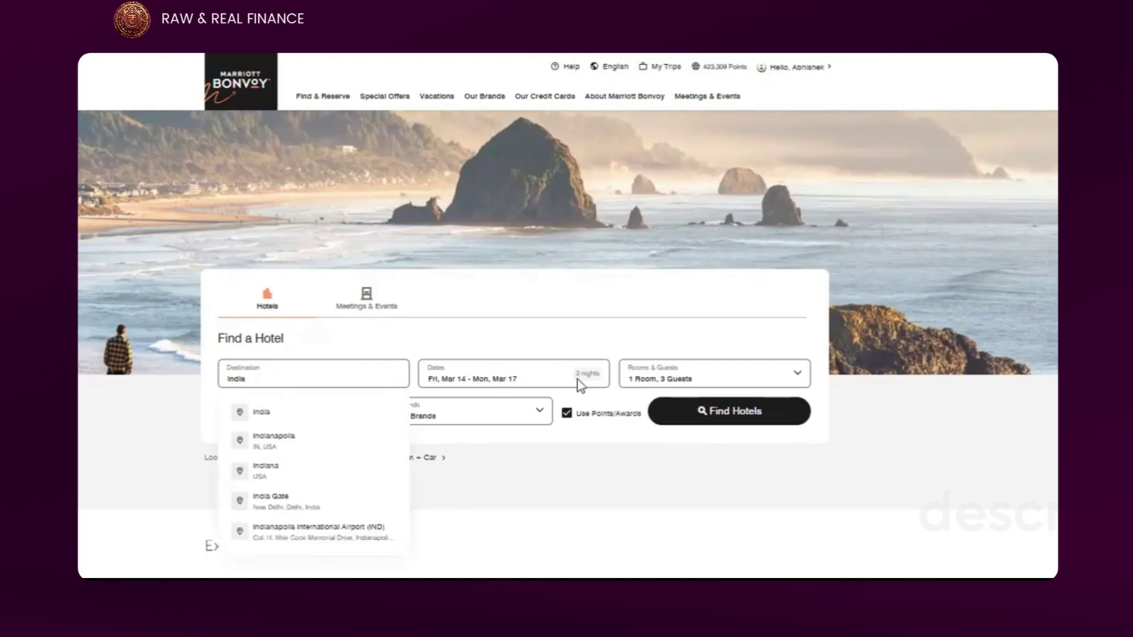
{"action": "left_click", "coordinate": [860, 412]}
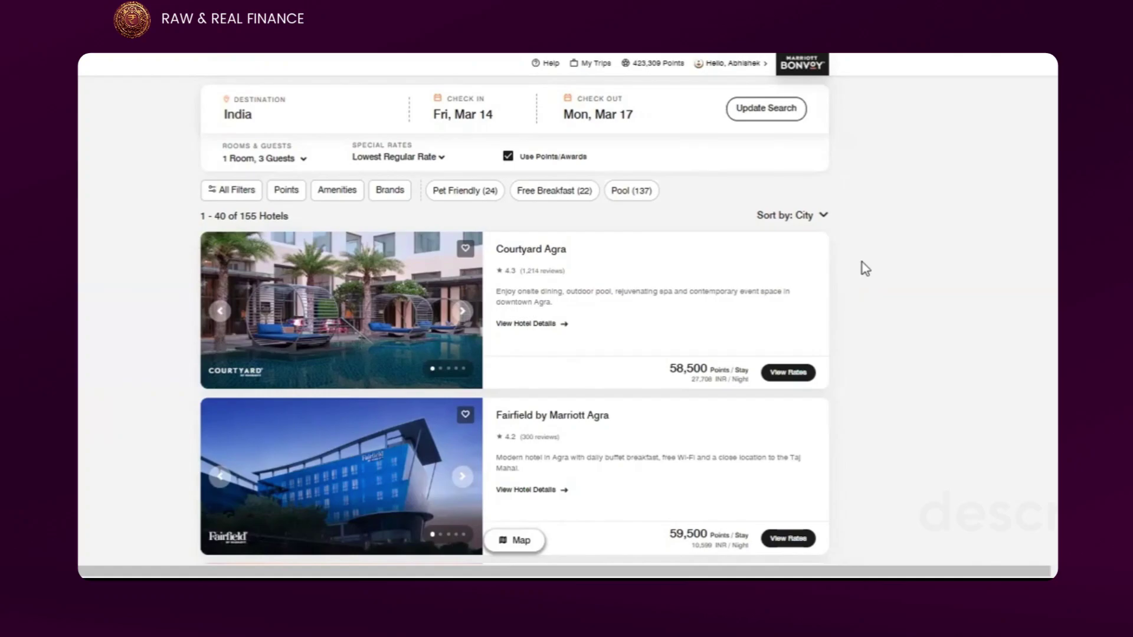
Filter the India results to hotels costing 40,000–80,000 points per stay.
{"action": "left_click", "coordinate": [236, 191]}
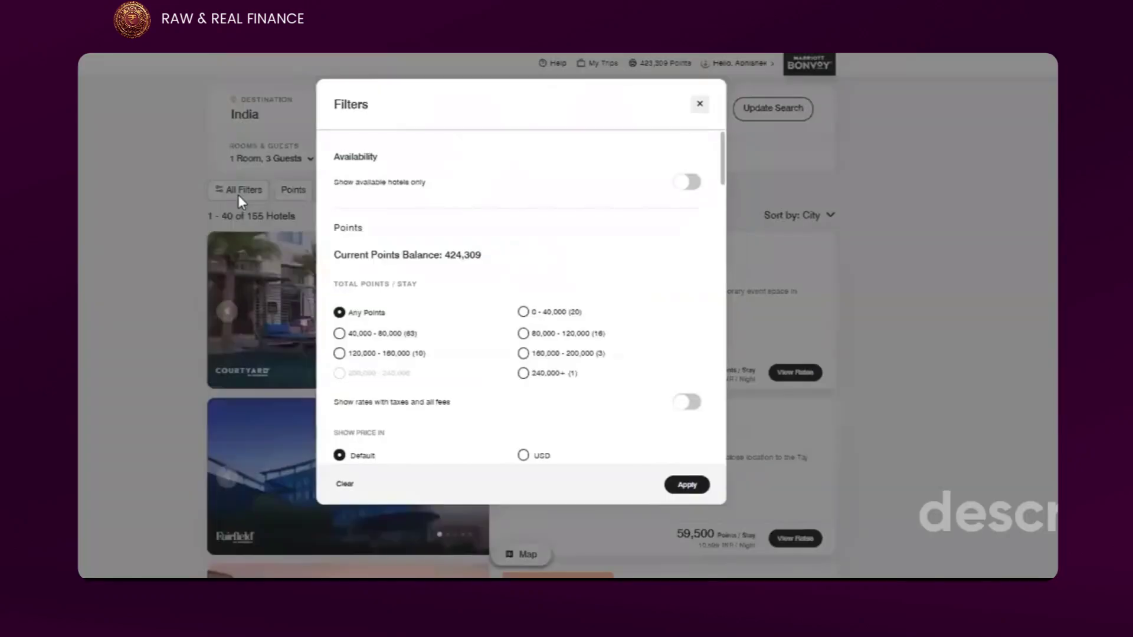
{"action": "left_click", "coordinate": [340, 335]}
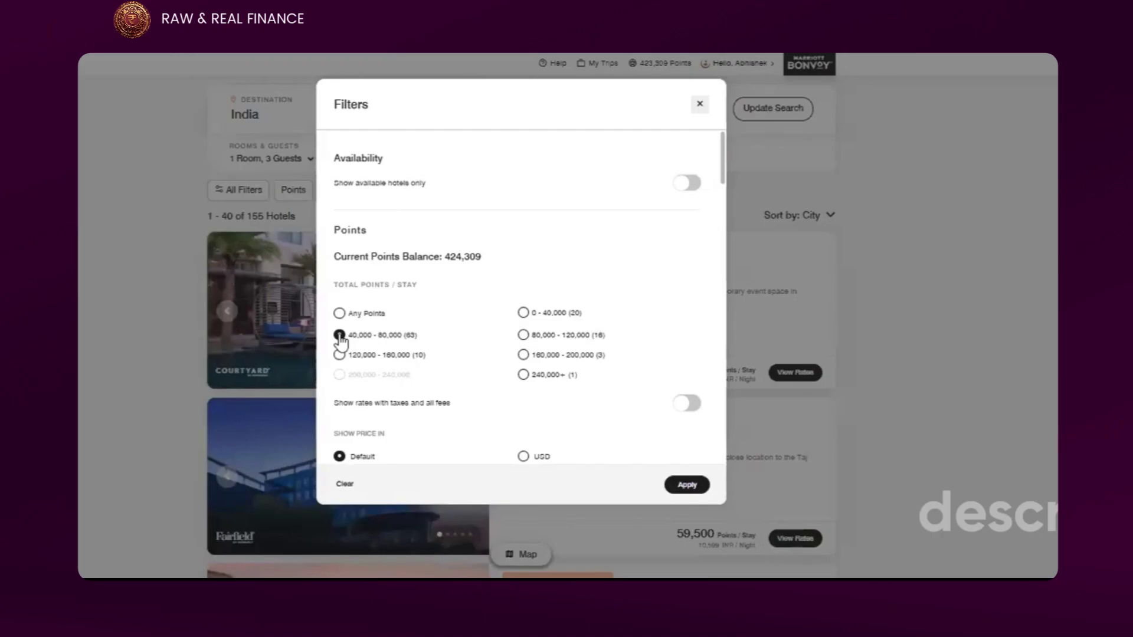
{"action": "left_click", "coordinate": [685, 486]}
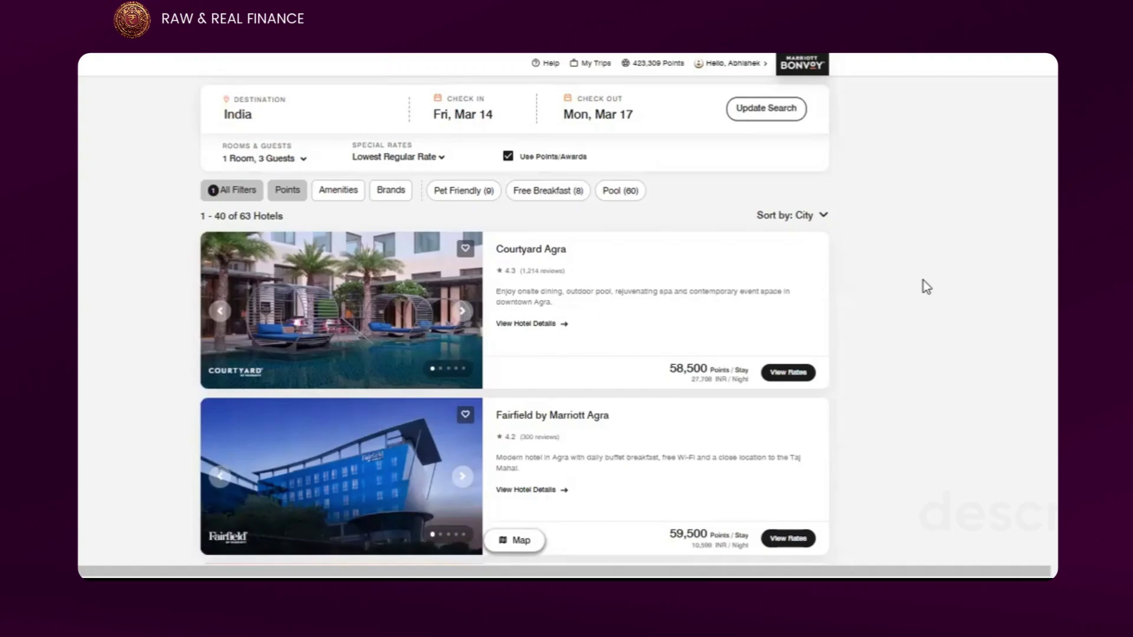
Scroll through the 63 filtered hotels to ITC Kohenur, Hyderabad at 56,500 points.
{"action": "scroll", "coordinate": [923, 280], "scroll_direction": "down", "scroll_amount": 2}
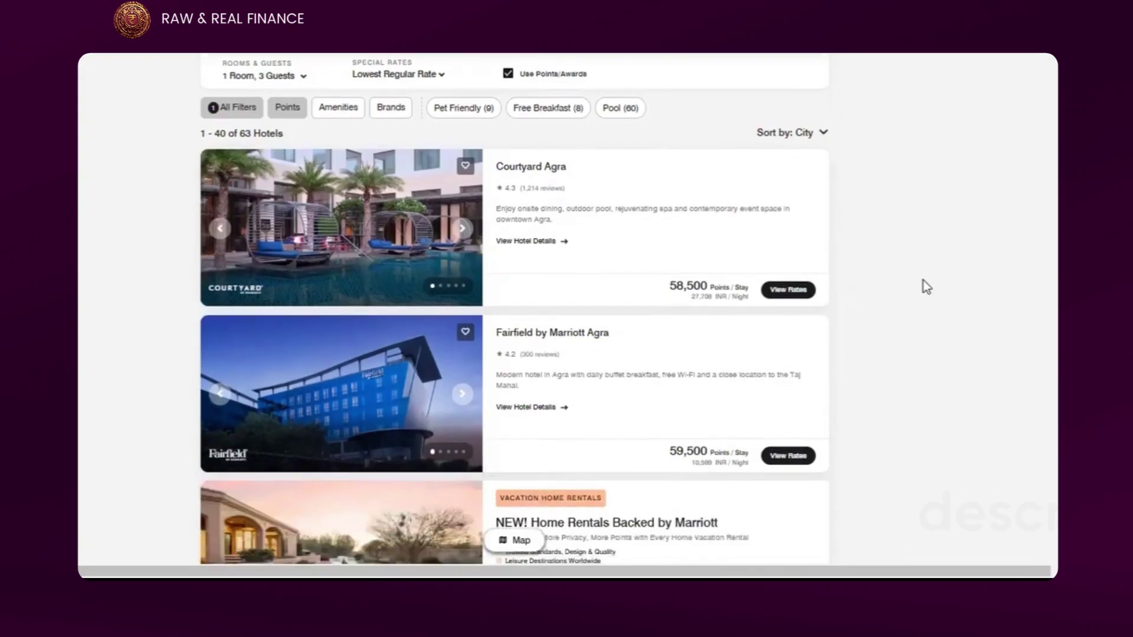
{"action": "scroll", "coordinate": [922, 281], "scroll_direction": "up", "scroll_amount": 3}
{"action": "scroll", "coordinate": [923, 280], "scroll_direction": "down", "scroll_amount": 10}
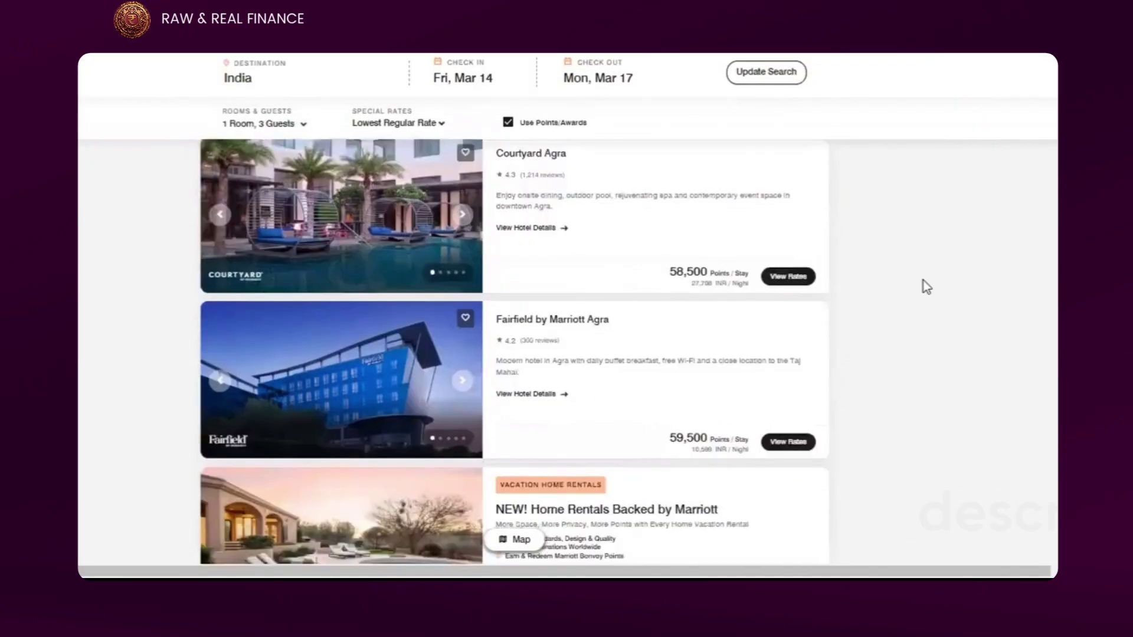
{"action": "scroll", "coordinate": [922, 281], "scroll_direction": "down", "scroll_amount": 3}
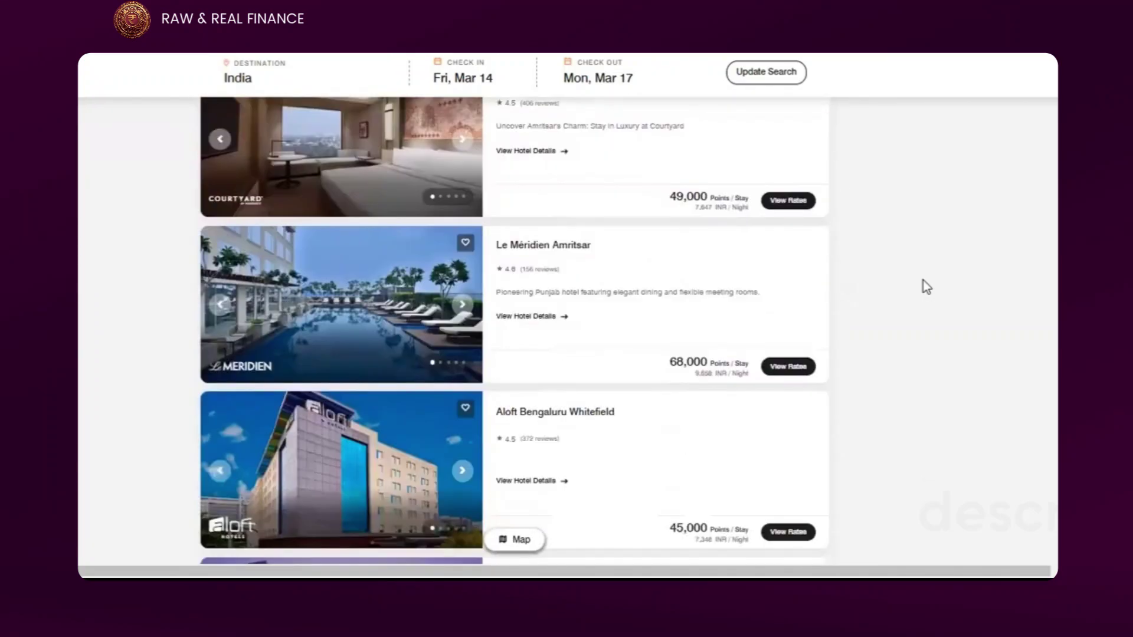
{"action": "scroll", "coordinate": [923, 281], "scroll_direction": "down", "scroll_amount": 10}
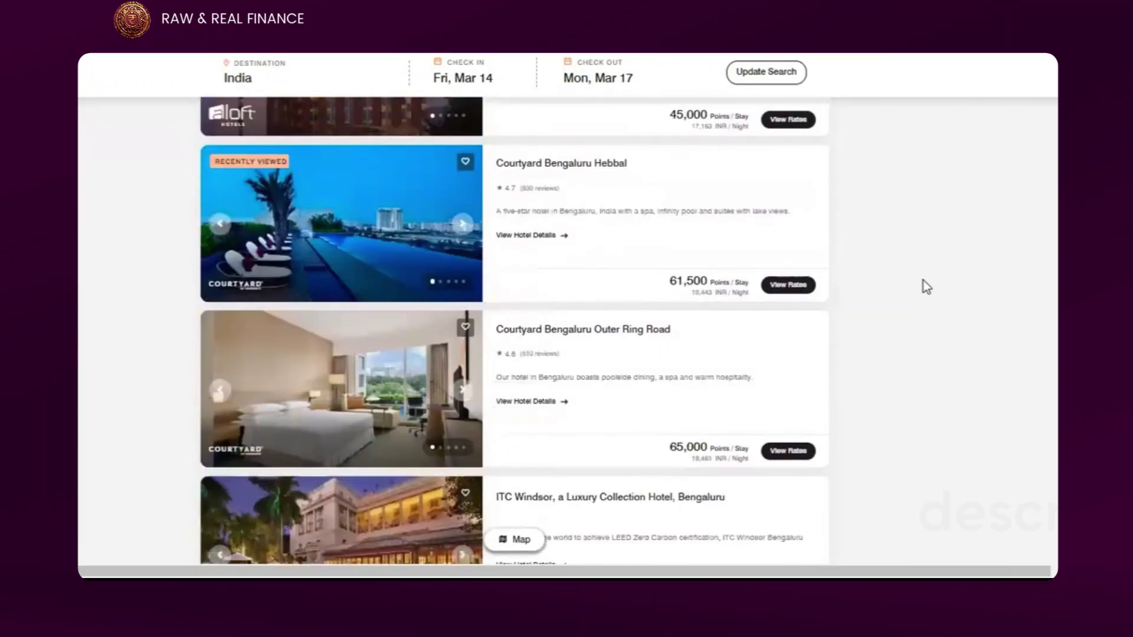
{"action": "scroll", "coordinate": [923, 287], "scroll_direction": "down", "scroll_amount": 4}
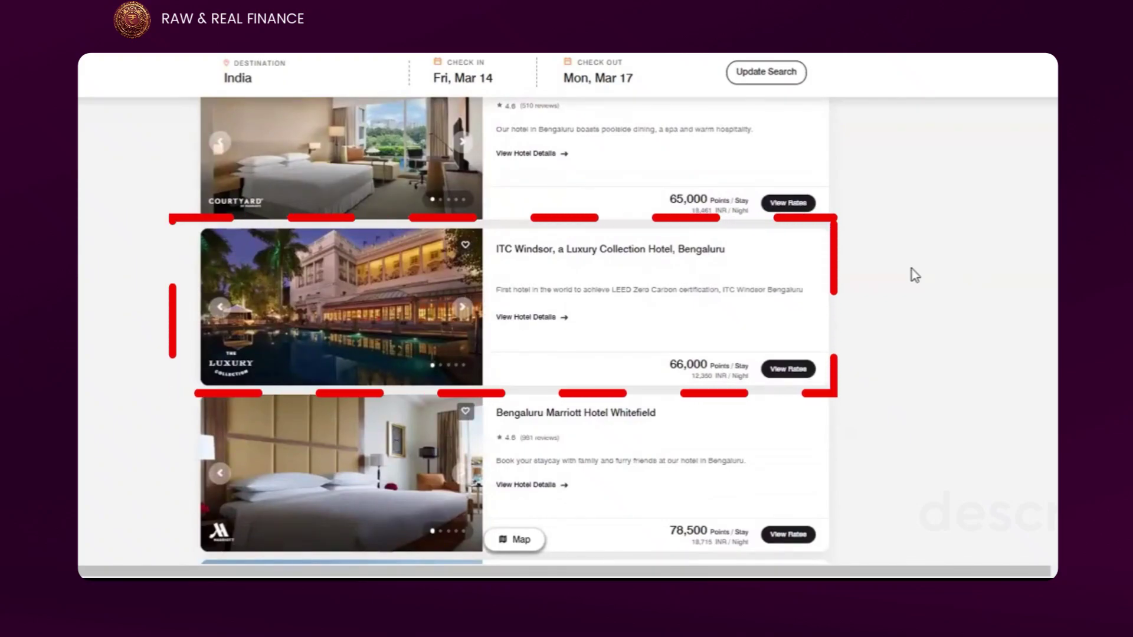
{"action": "scroll", "coordinate": [911, 269], "scroll_direction": "down", "scroll_amount": 5}
{"action": "scroll", "coordinate": [912, 269], "scroll_direction": "down", "scroll_amount": 4}
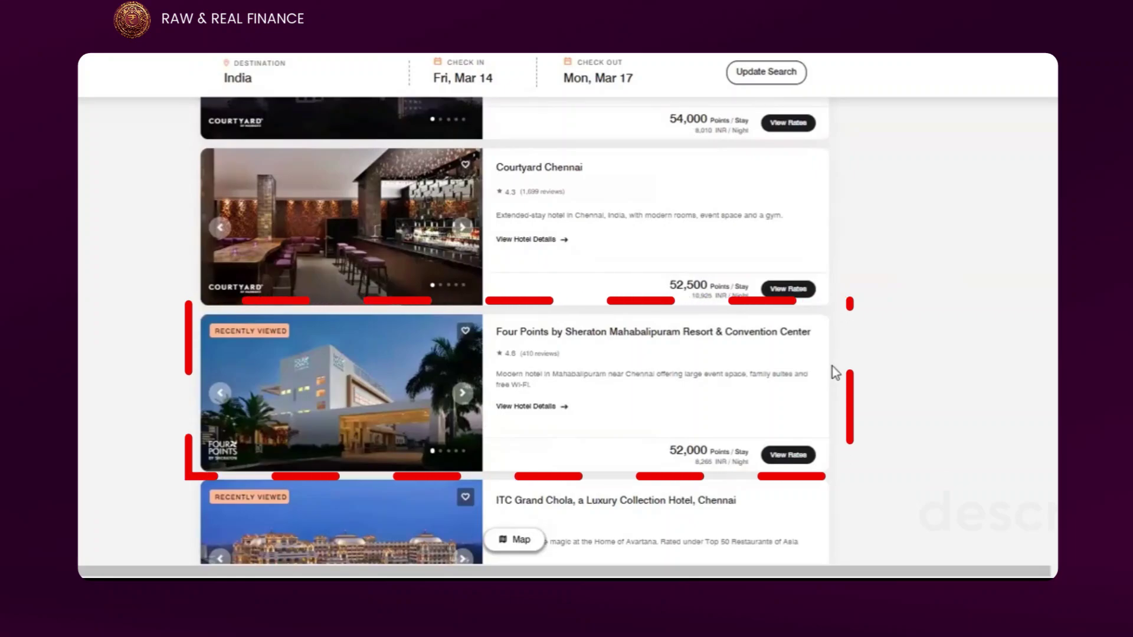
{"action": "scroll", "coordinate": [843, 365], "scroll_direction": "down", "scroll_amount": 2}
{"action": "scroll", "coordinate": [858, 367], "scroll_direction": "down", "scroll_amount": 5}
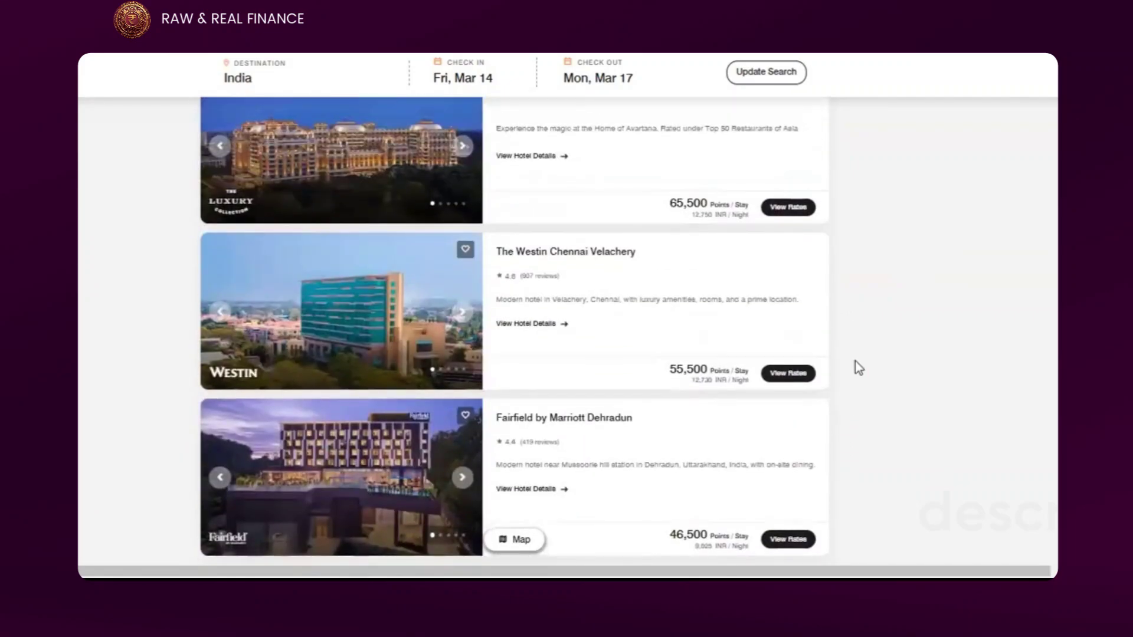
{"action": "scroll", "coordinate": [855, 361], "scroll_direction": "up", "scroll_amount": 3}
{"action": "scroll", "coordinate": [855, 361], "scroll_direction": "down", "scroll_amount": 14}
{"action": "scroll", "coordinate": [855, 361], "scroll_direction": "down", "scroll_amount": 10}
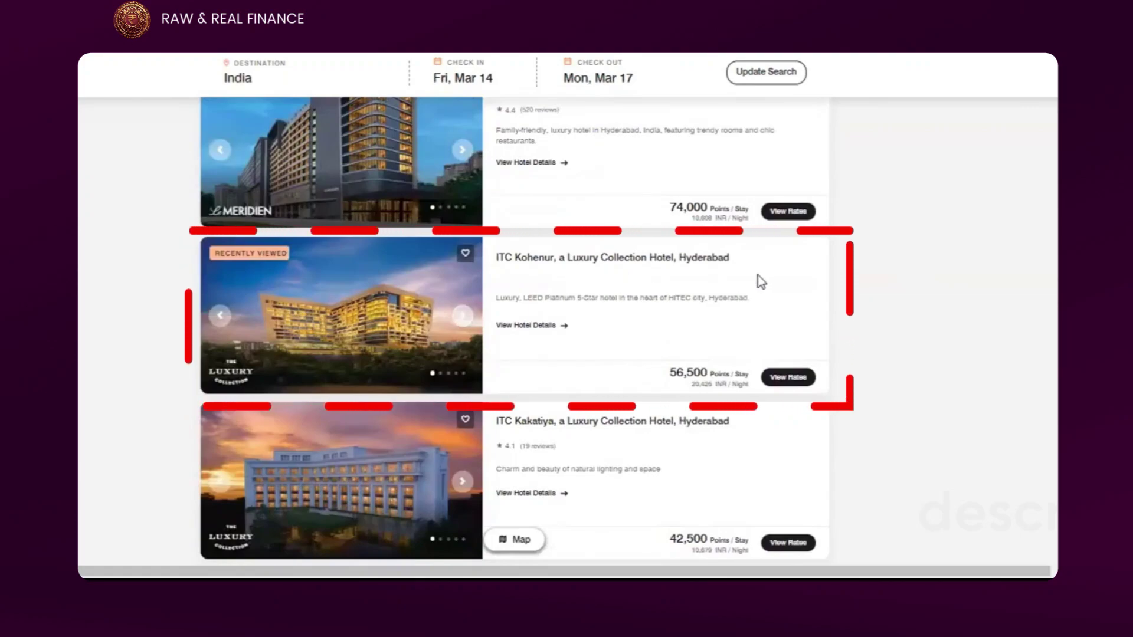
Open ITC Kohenur's rates and switch to standard cash rates, from 24,662 INR per night.
{"action": "left_click", "coordinate": [792, 380]}
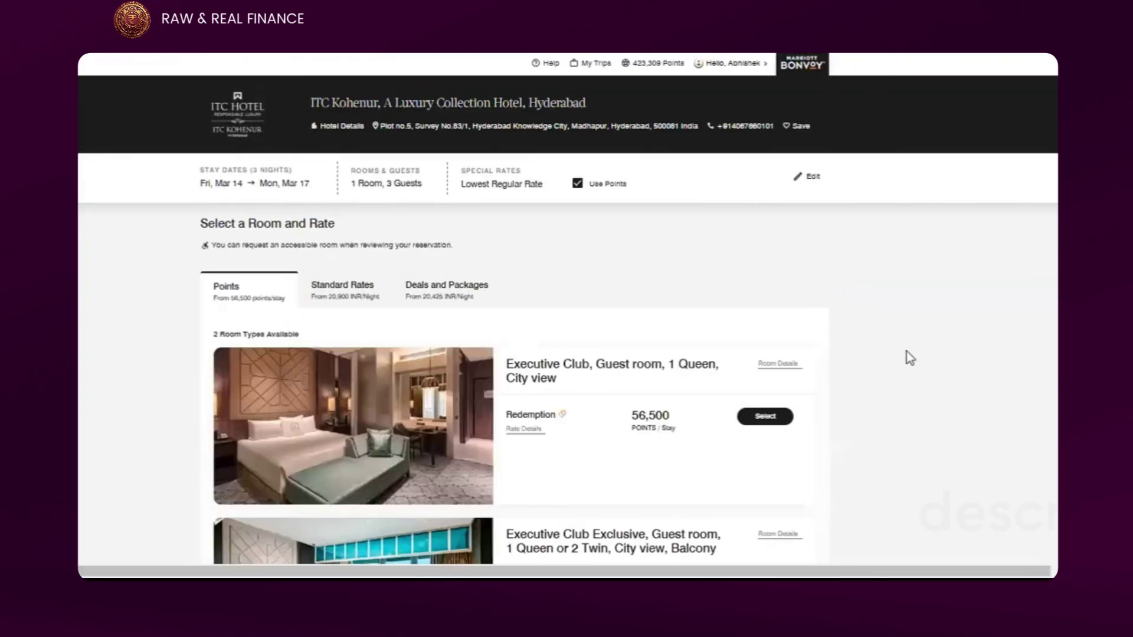
{"action": "scroll", "coordinate": [498, 316], "scroll_direction": "down", "scroll_amount": 3}
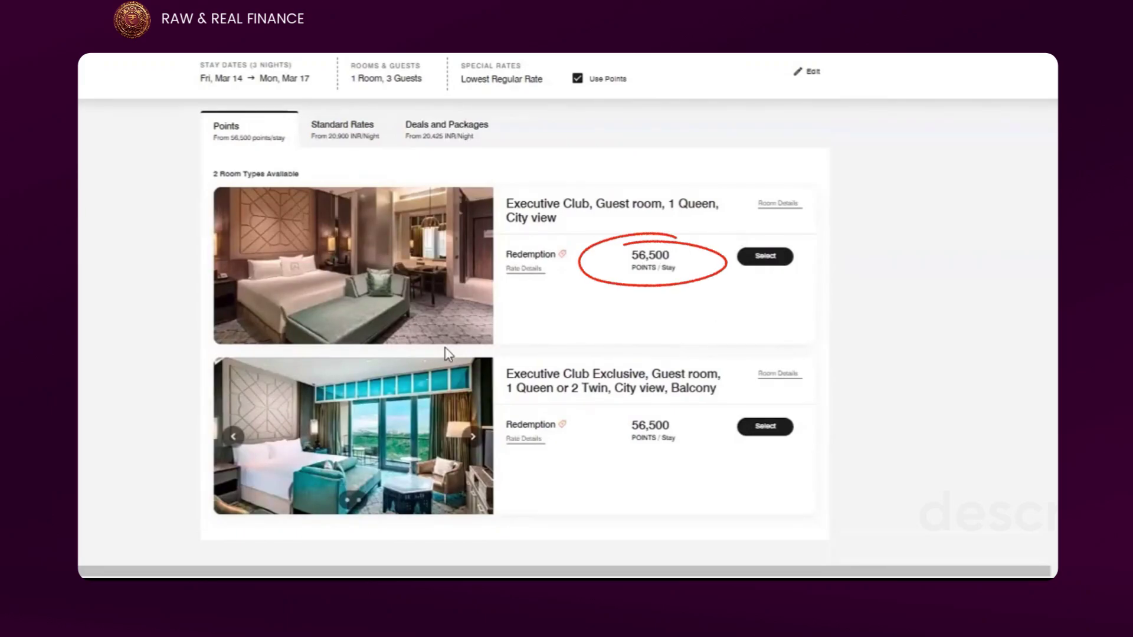
{"action": "scroll", "coordinate": [449, 354], "scroll_direction": "up", "scroll_amount": 3}
{"action": "left_click", "coordinate": [348, 289]}
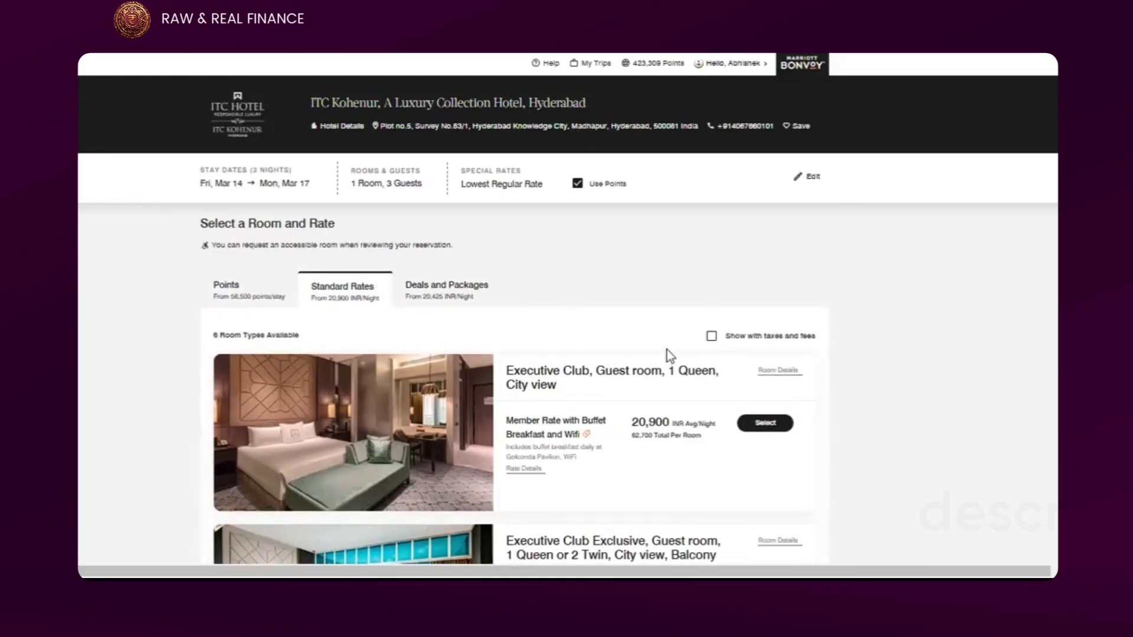
{"action": "scroll", "coordinate": [885, 373], "scroll_direction": "down", "scroll_amount": 4}
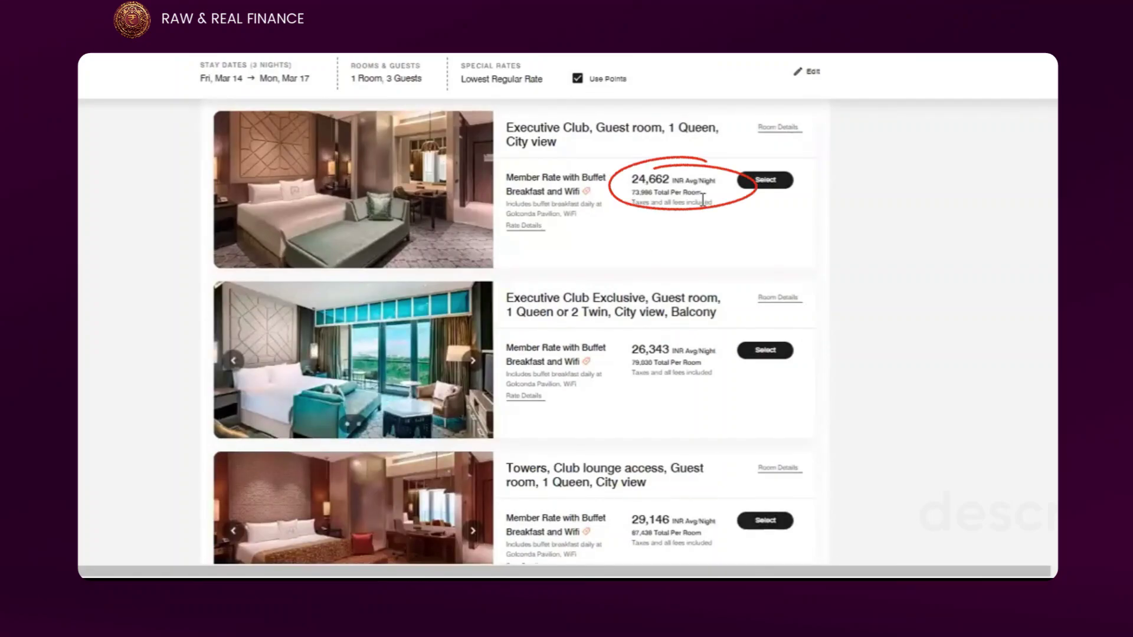
{"action": "scroll", "coordinate": [865, 272], "scroll_direction": "up", "scroll_amount": 4}
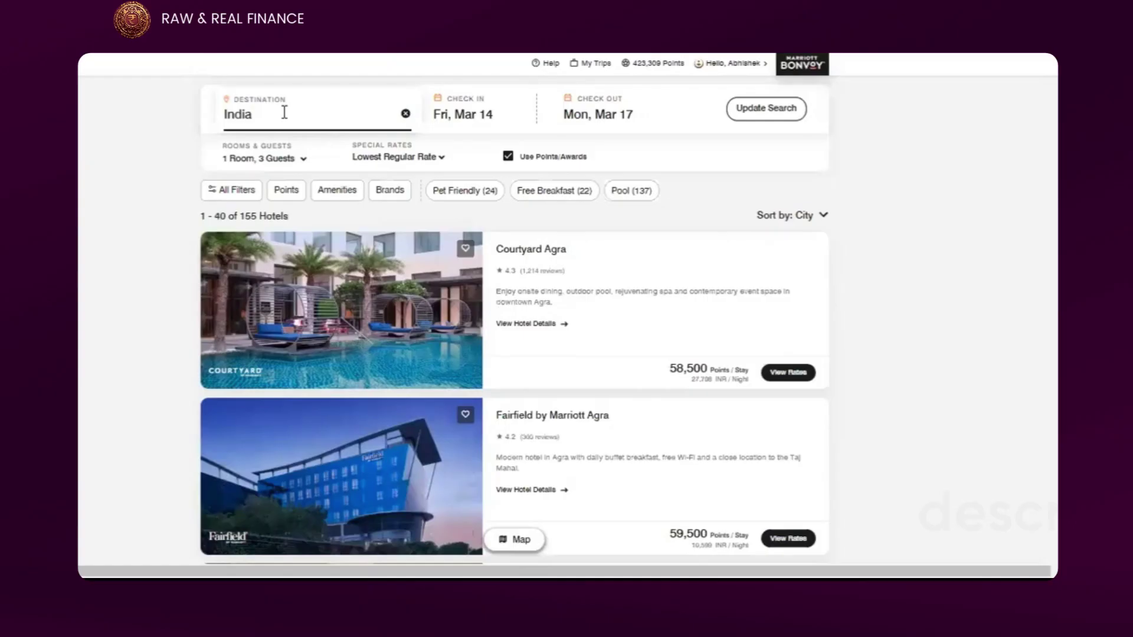
Change the destination from India to Thailand and rerun the hotel search.
{"action": "key", "text": "ctrl+a"}
{"action": "type", "text": "Thailand"}
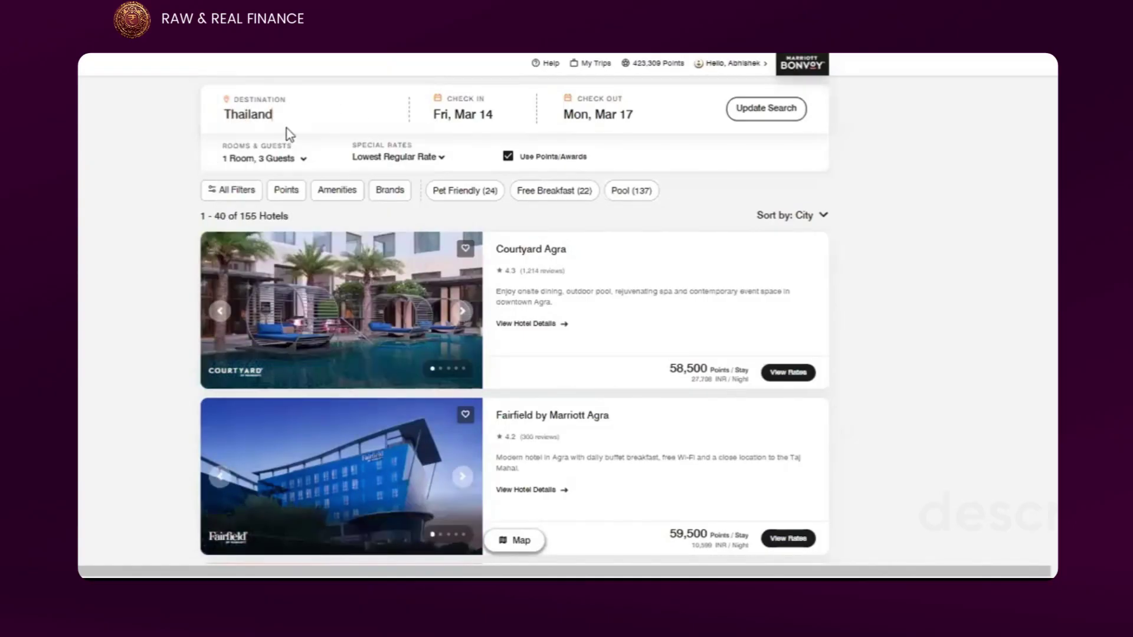
{"action": "left_click", "coordinate": [770, 115]}
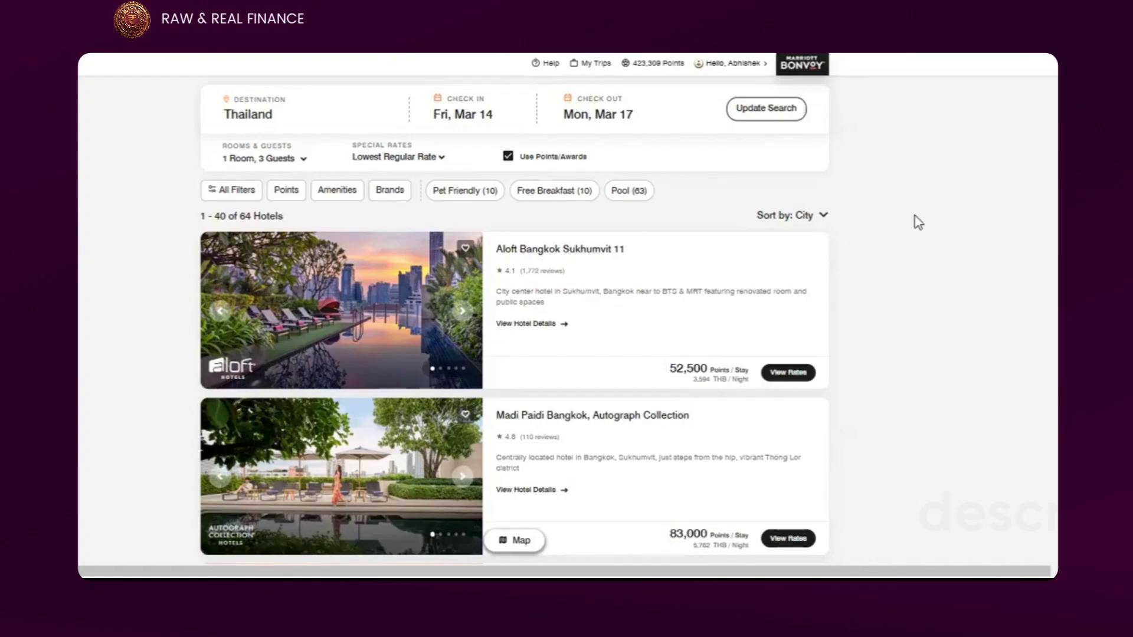
Scroll the Thailand results down to Sheraton Hua Hin Resort & Spa at 79,000 points.
{"action": "scroll", "coordinate": [918, 222], "scroll_direction": "down", "scroll_amount": 2}
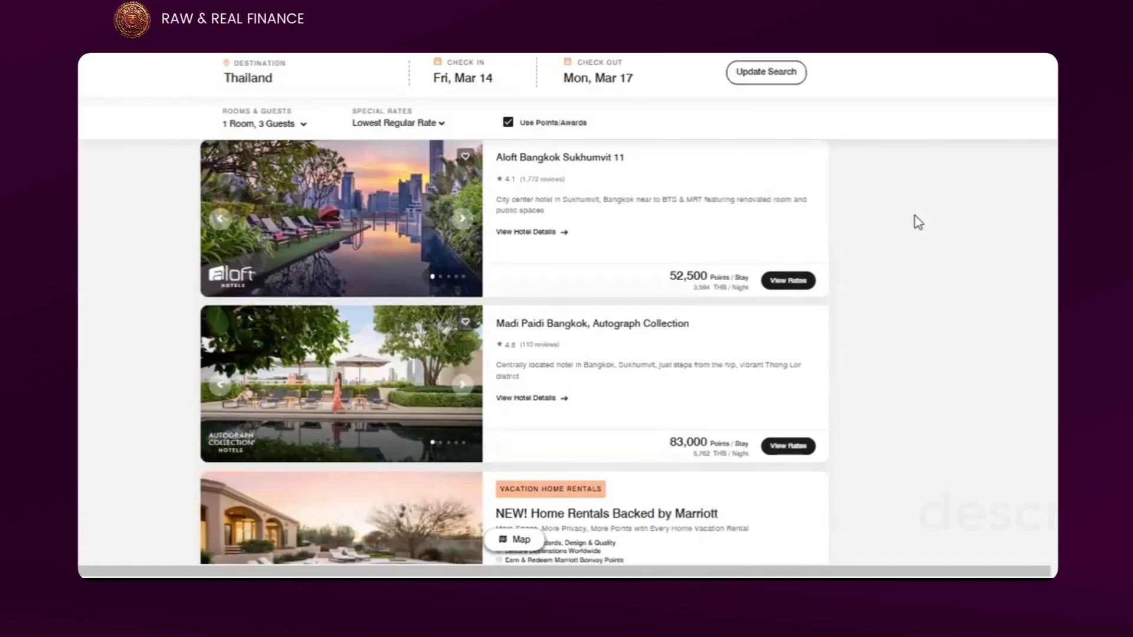
{"action": "scroll", "coordinate": [918, 222], "scroll_direction": "up", "scroll_amount": 2}
{"action": "scroll", "coordinate": [918, 223], "scroll_direction": "down", "scroll_amount": 4}
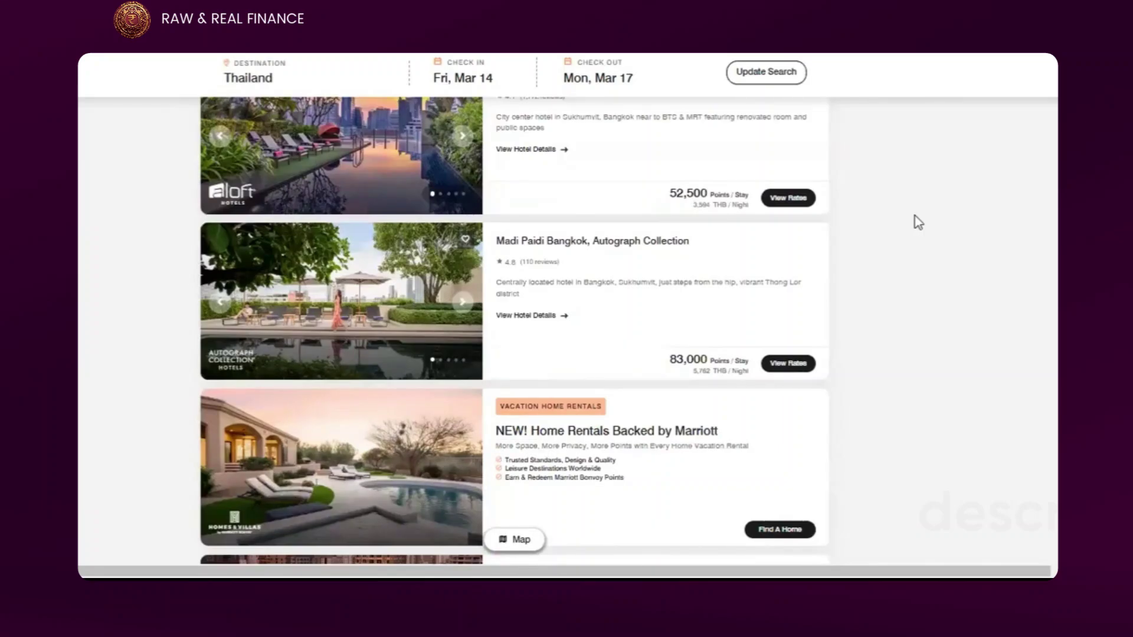
{"action": "scroll", "coordinate": [911, 224], "scroll_direction": "down", "scroll_amount": 9}
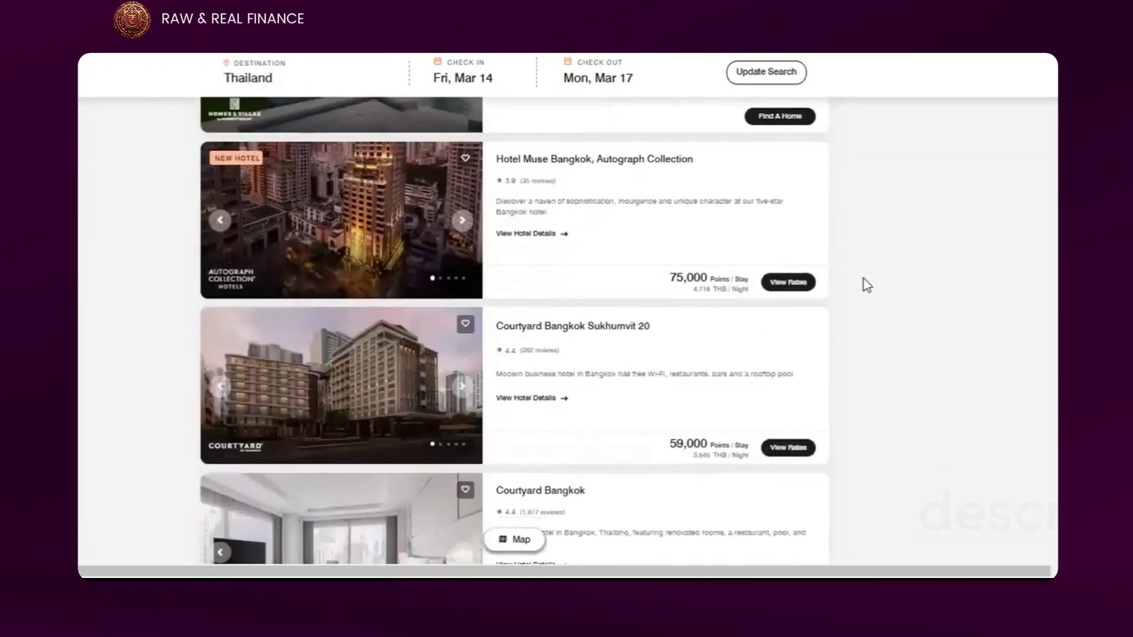
{"action": "scroll", "coordinate": [866, 285], "scroll_direction": "down", "scroll_amount": 9}
{"action": "scroll", "coordinate": [725, 311], "scroll_direction": "down", "scroll_amount": 9}
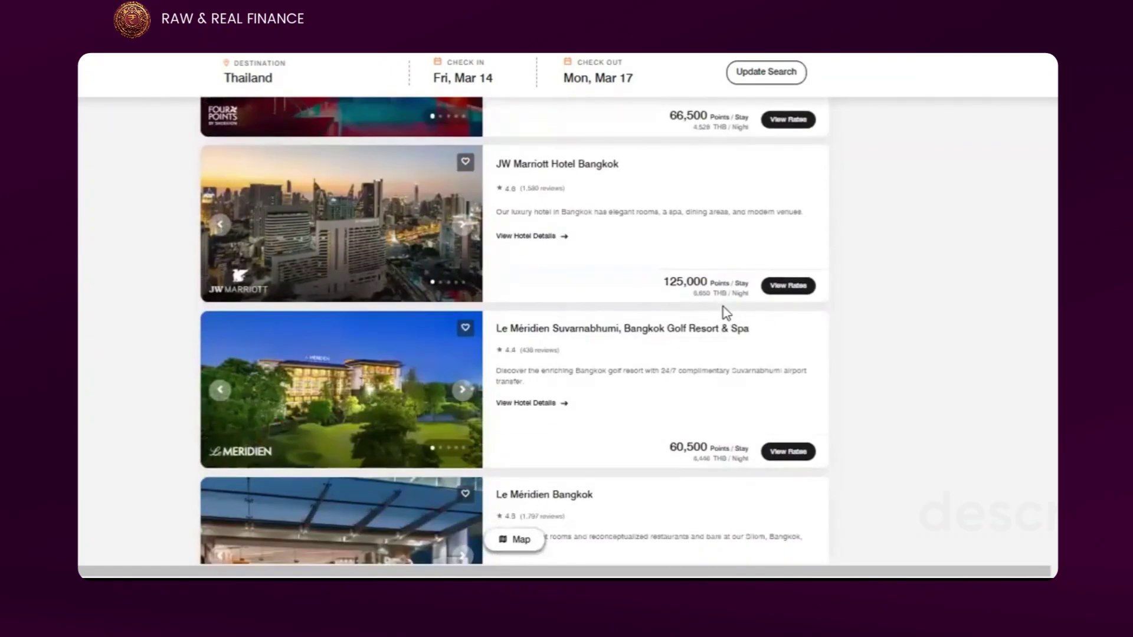
{"action": "scroll", "coordinate": [725, 311], "scroll_direction": "down", "scroll_amount": 2}
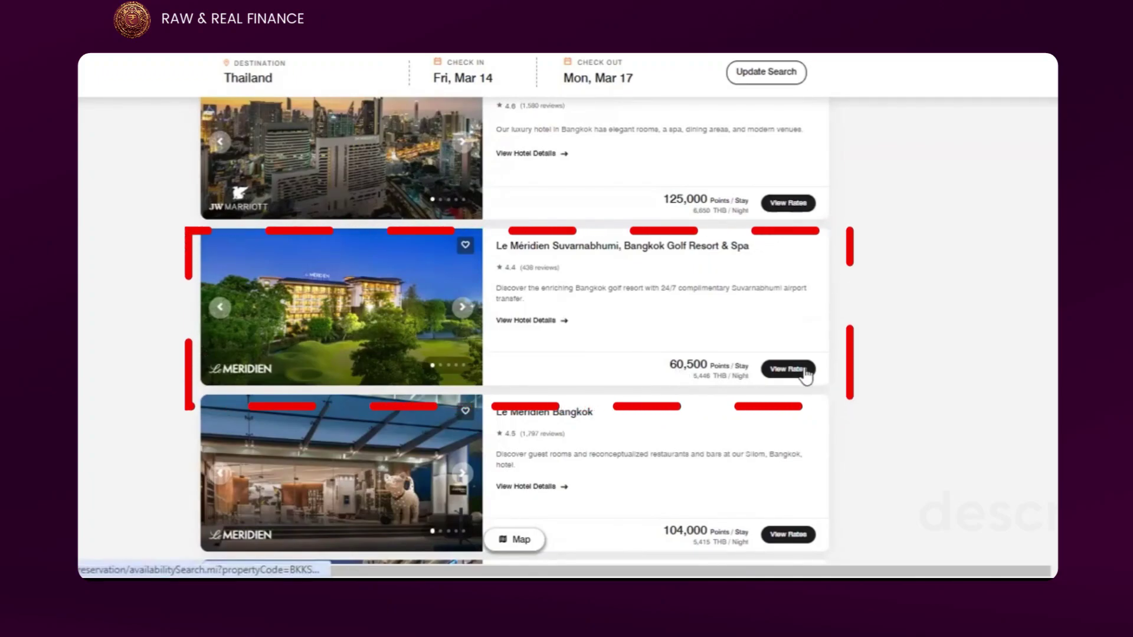
{"action": "scroll", "coordinate": [937, 371], "scroll_direction": "down", "scroll_amount": 10}
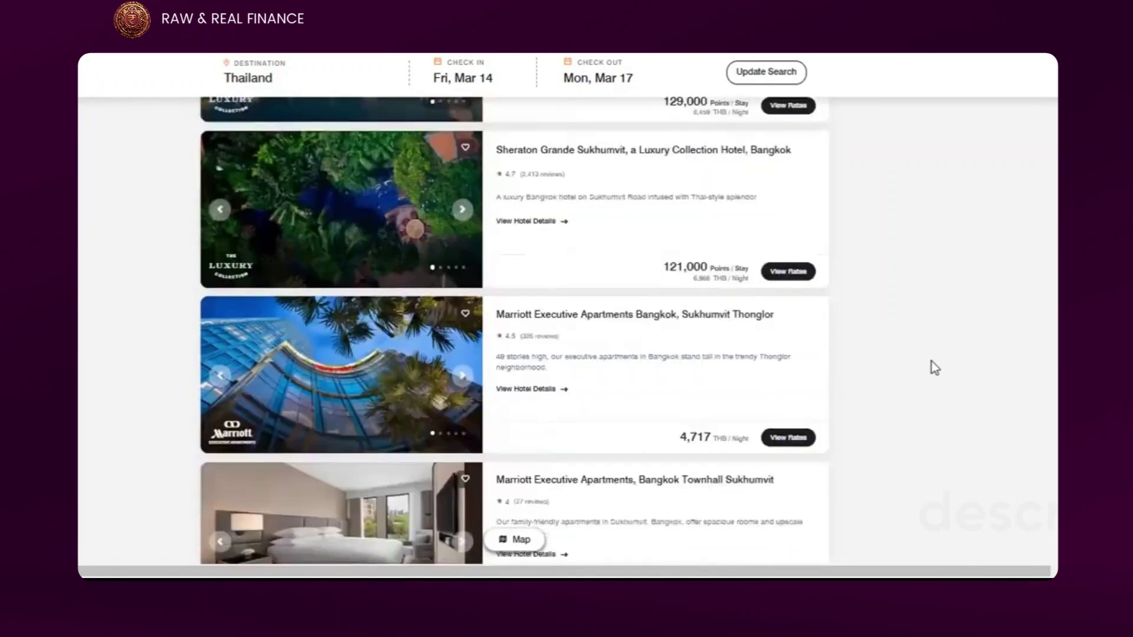
{"action": "scroll", "coordinate": [935, 367], "scroll_direction": "down", "scroll_amount": 8}
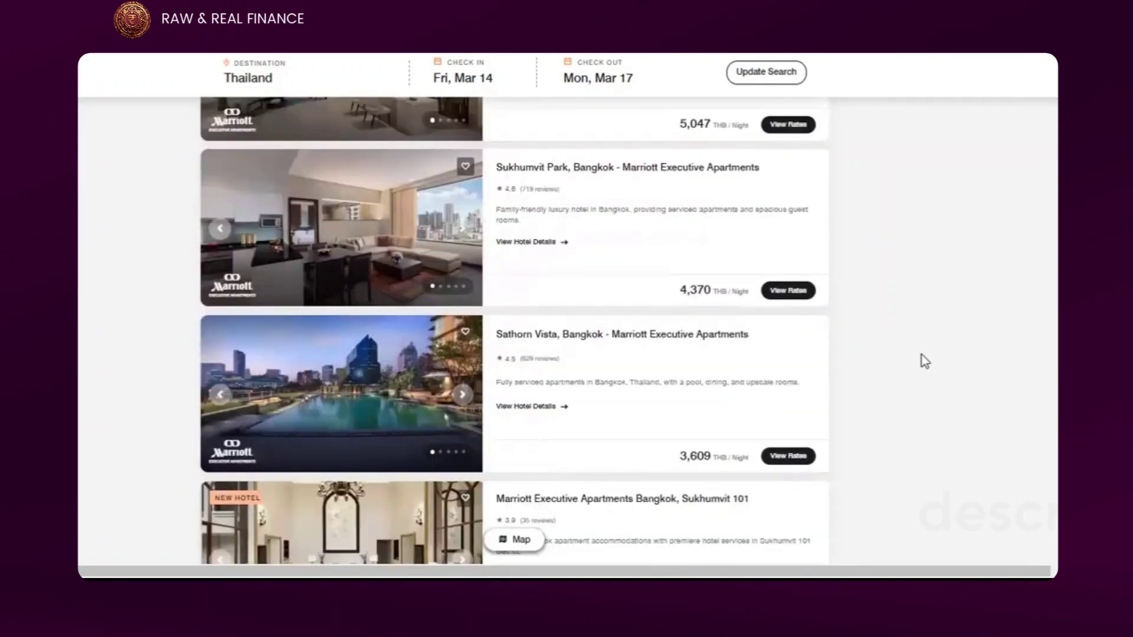
{"action": "scroll", "coordinate": [921, 353], "scroll_direction": "down", "scroll_amount": 4}
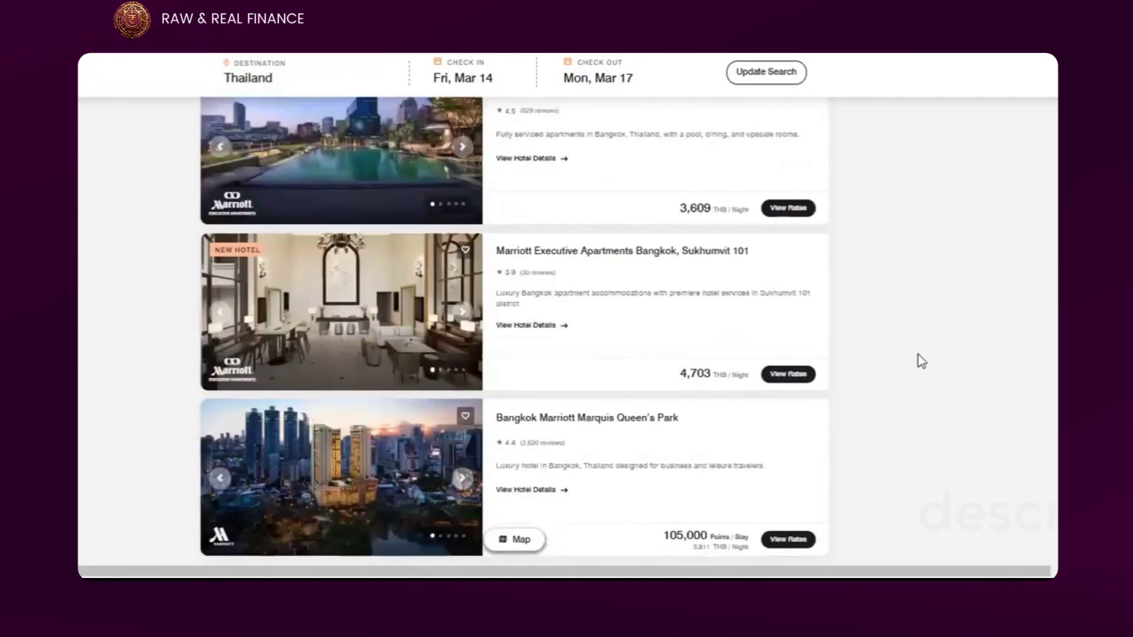
{"action": "scroll", "coordinate": [919, 356], "scroll_direction": "down", "scroll_amount": 3}
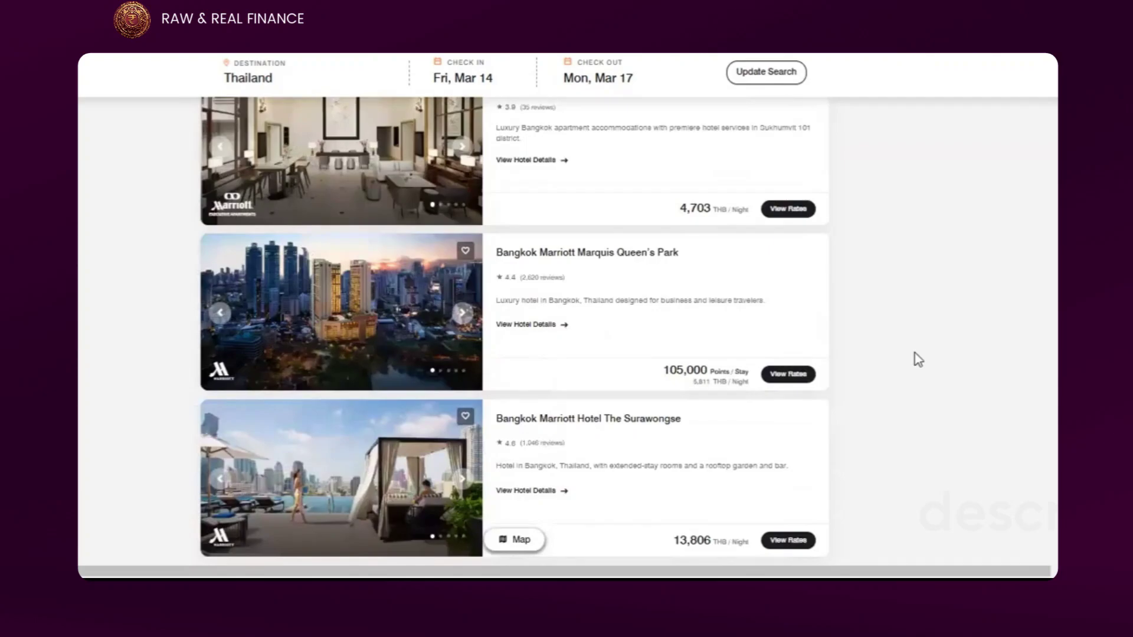
{"action": "scroll", "coordinate": [919, 359], "scroll_direction": "down", "scroll_amount": 4}
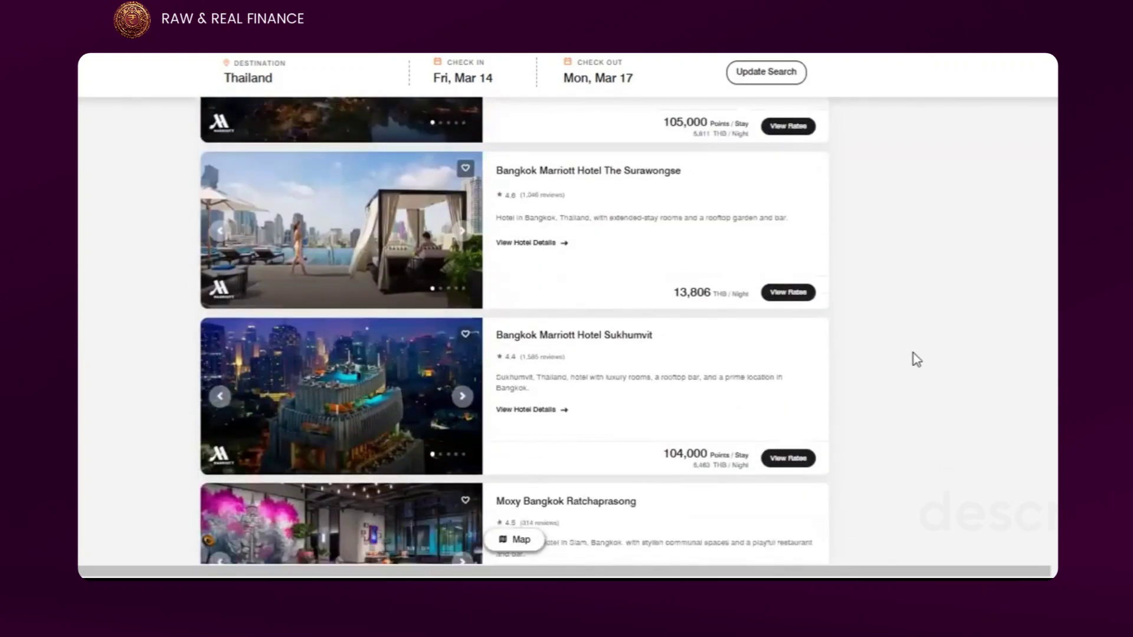
{"action": "scroll", "coordinate": [916, 359], "scroll_direction": "down", "scroll_amount": 4}
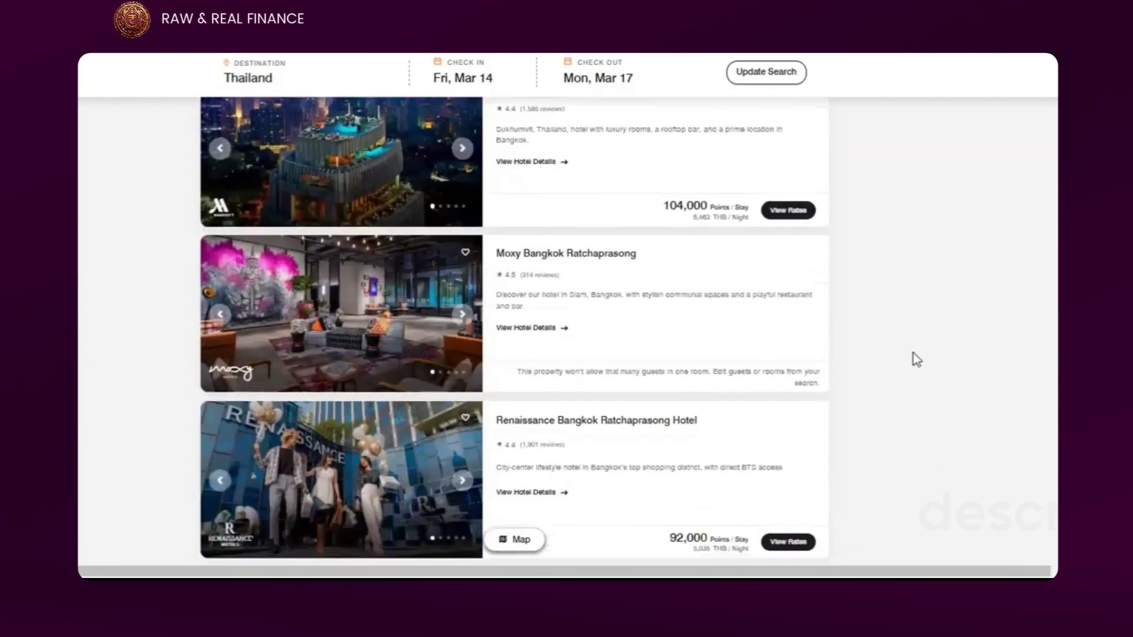
{"action": "scroll", "coordinate": [916, 359], "scroll_direction": "down", "scroll_amount": 15}
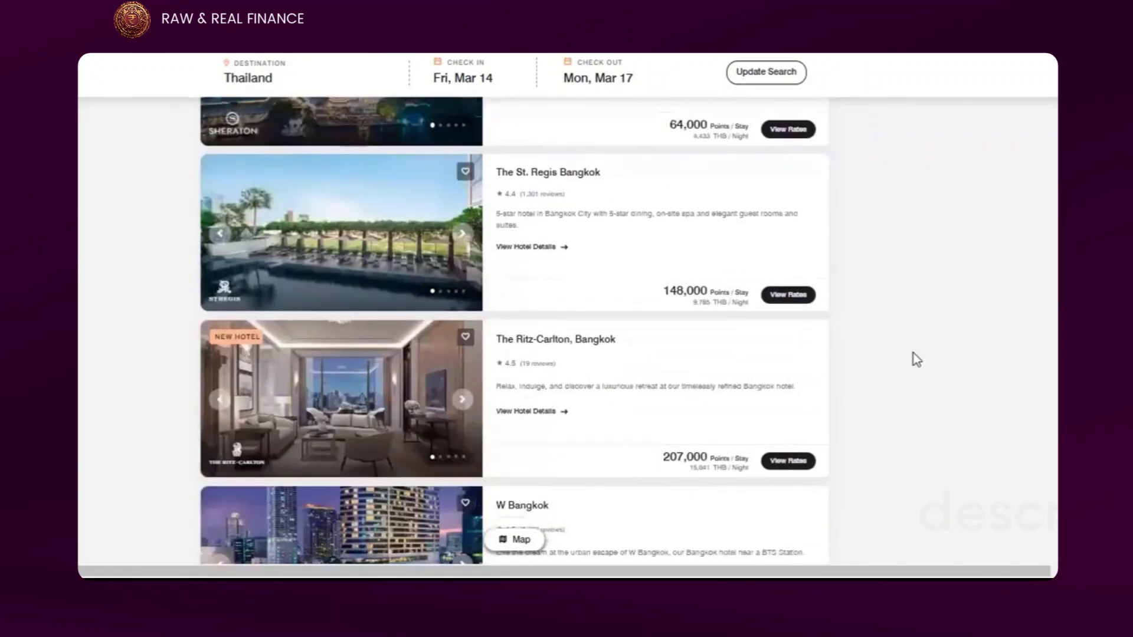
{"action": "scroll", "coordinate": [916, 359], "scroll_direction": "down", "scroll_amount": 10}
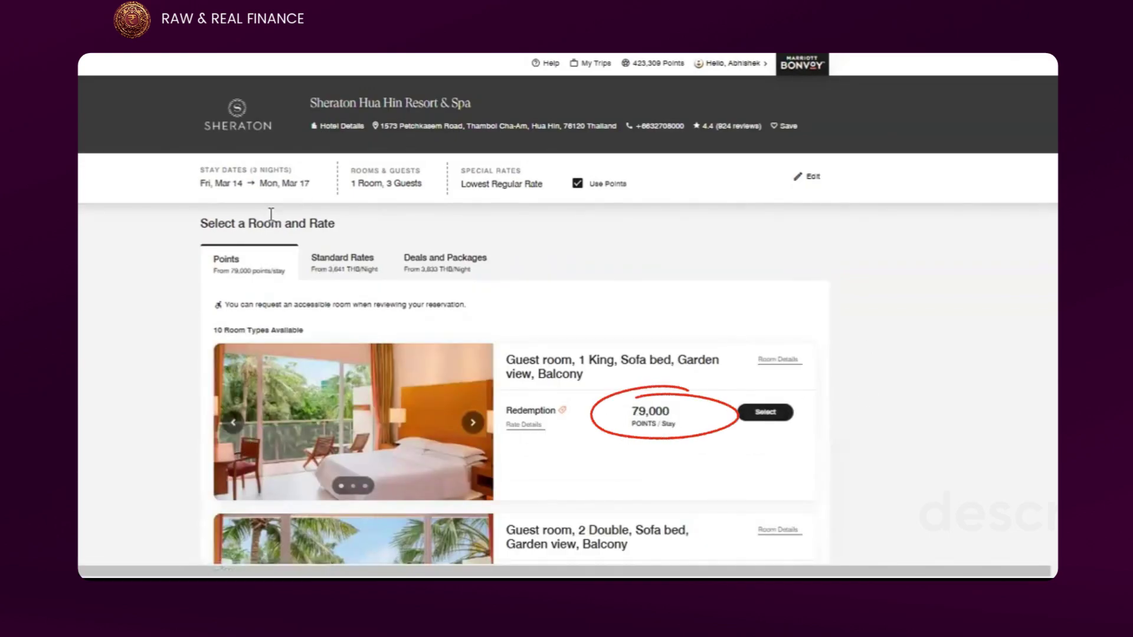
Show Sheraton Hua Hin's standard cash rates with taxes and fees included: 4,359 THB nightly.
{"action": "left_click", "coordinate": [366, 271]}
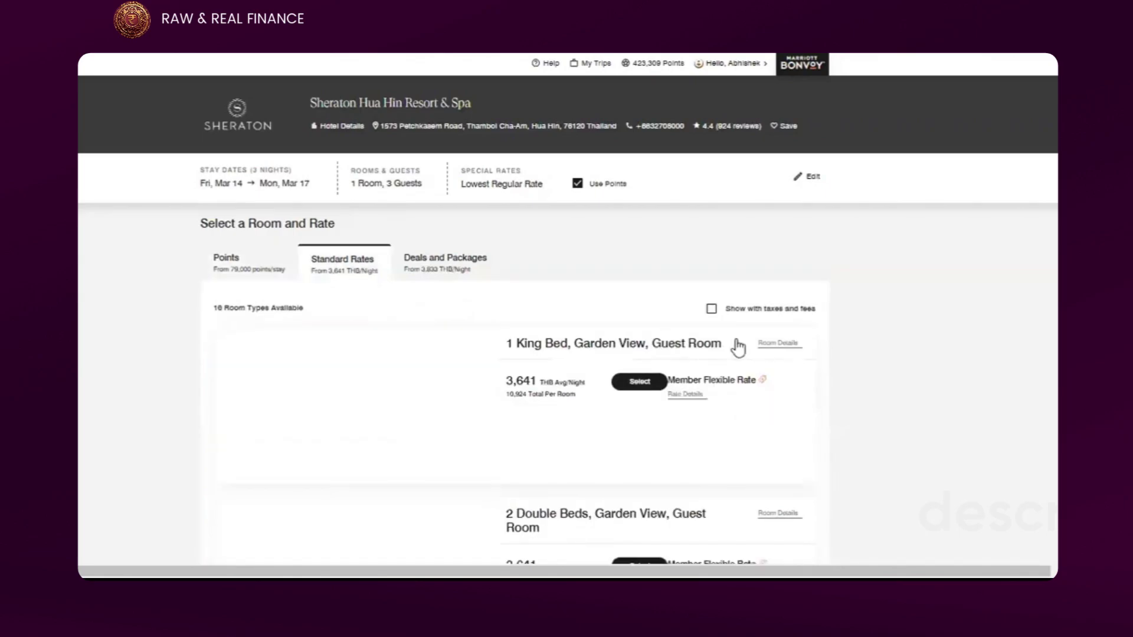
{"action": "left_click", "coordinate": [711, 349]}
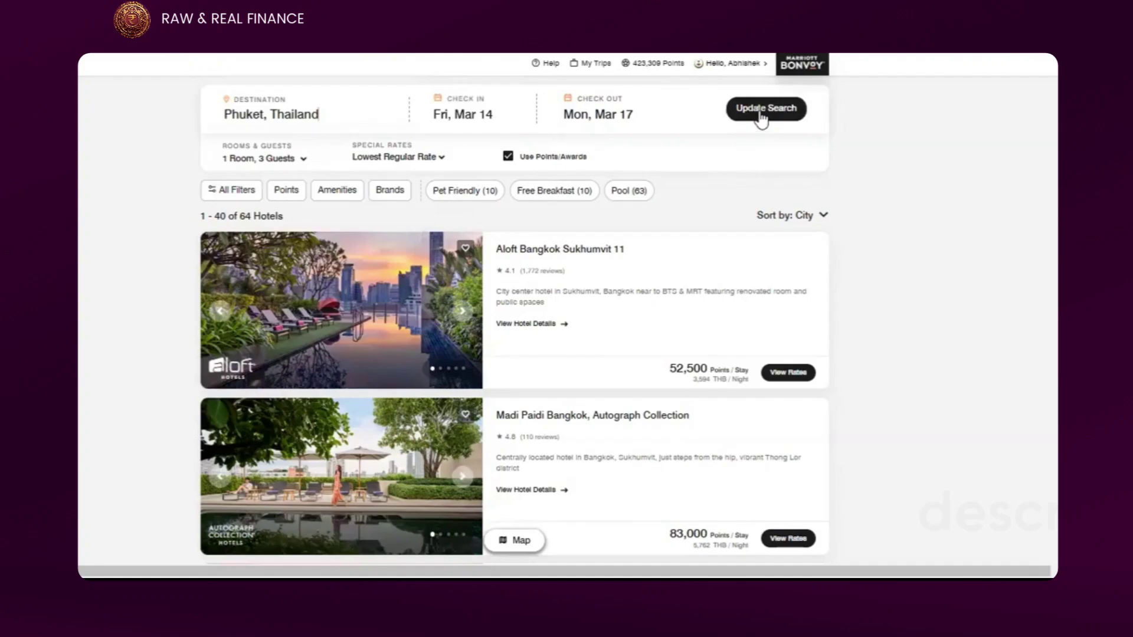
Search Phuket, Thailand hotels and open Courtyard Phuket, Patong Beach Resort's rates, with Premier King at 59,000 points.
{"action": "left_click", "coordinate": [761, 112]}
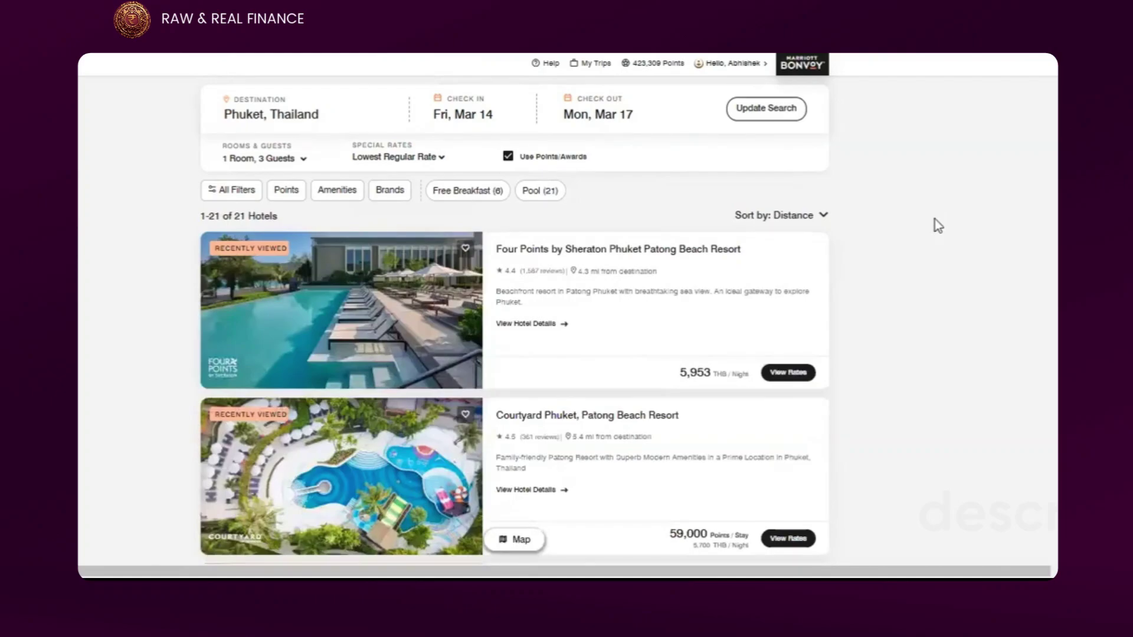
{"action": "scroll", "coordinate": [934, 219], "scroll_direction": "down", "scroll_amount": 15}
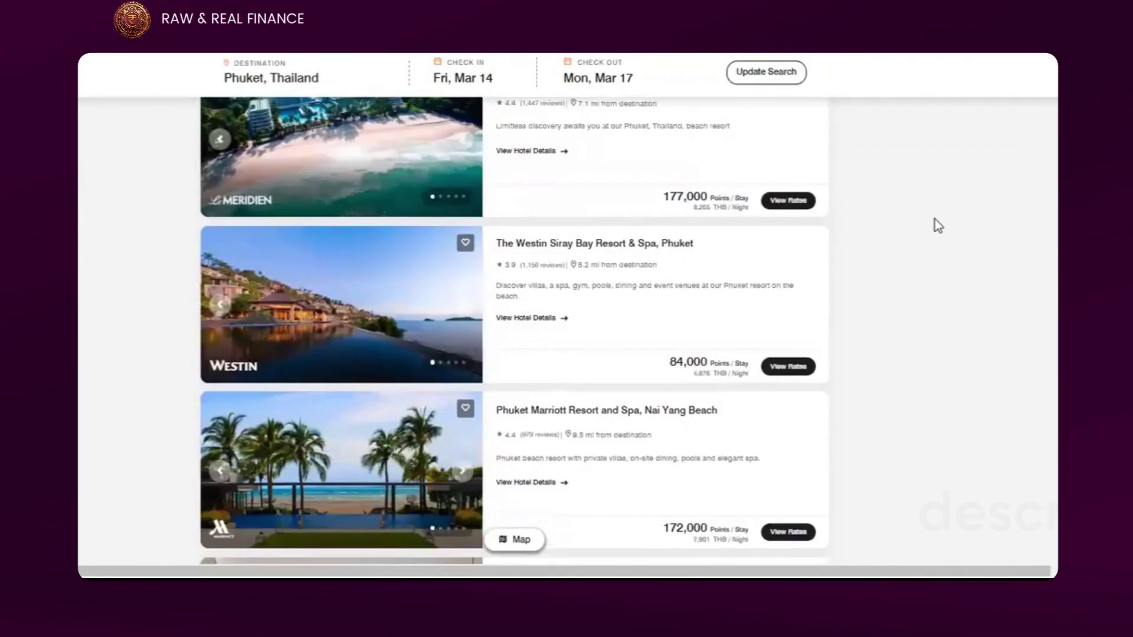
{"action": "scroll", "coordinate": [934, 220], "scroll_direction": "up", "scroll_amount": 10}
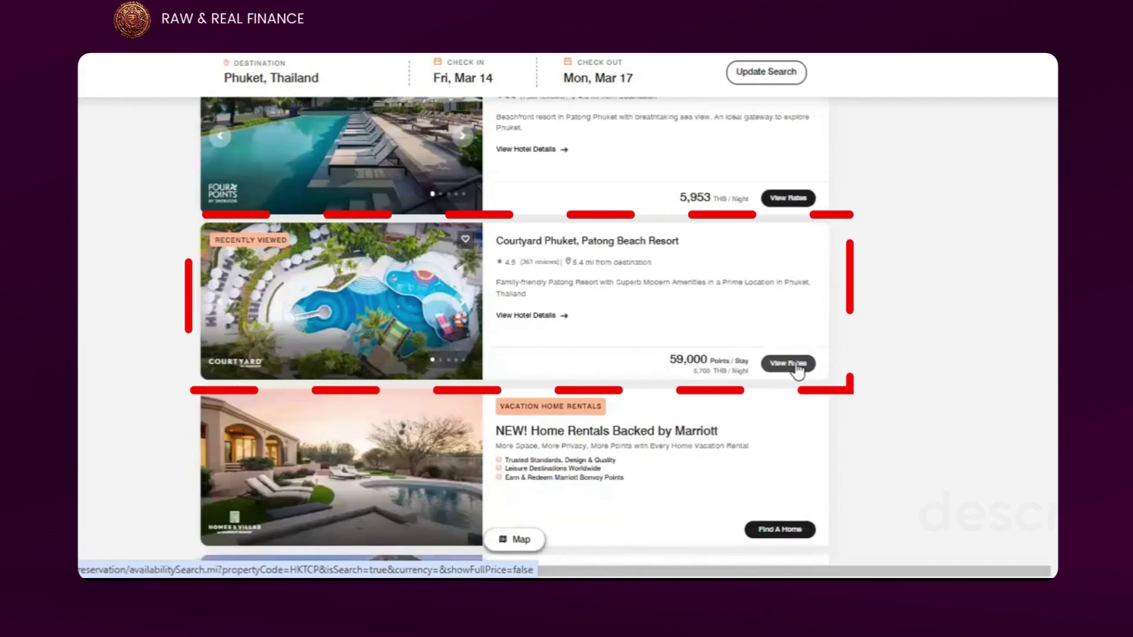
{"action": "left_click", "coordinate": [797, 365]}
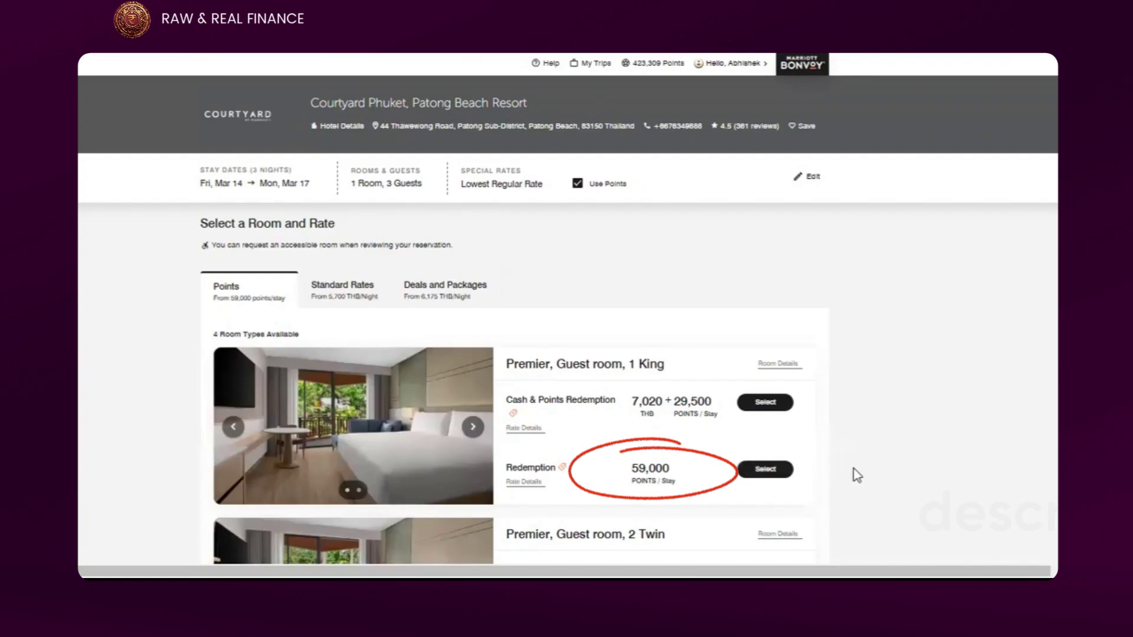
Show Courtyard Phuket's standard cash rate with taxes and fees: 6,765 THB nightly.
{"action": "left_click", "coordinate": [353, 291]}
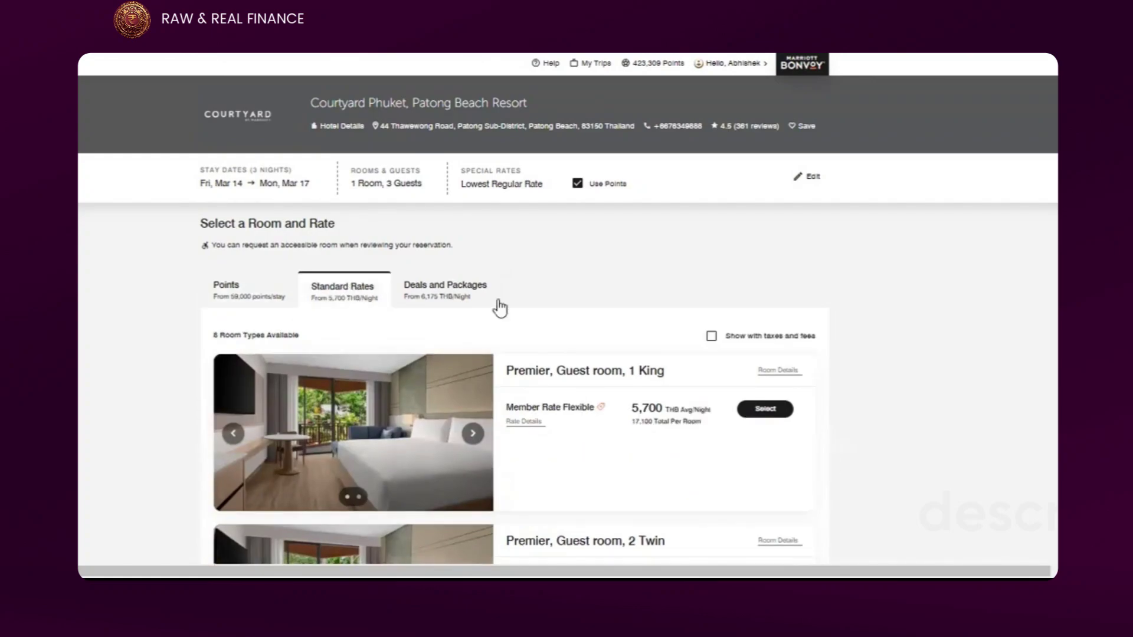
{"action": "left_click", "coordinate": [712, 337]}
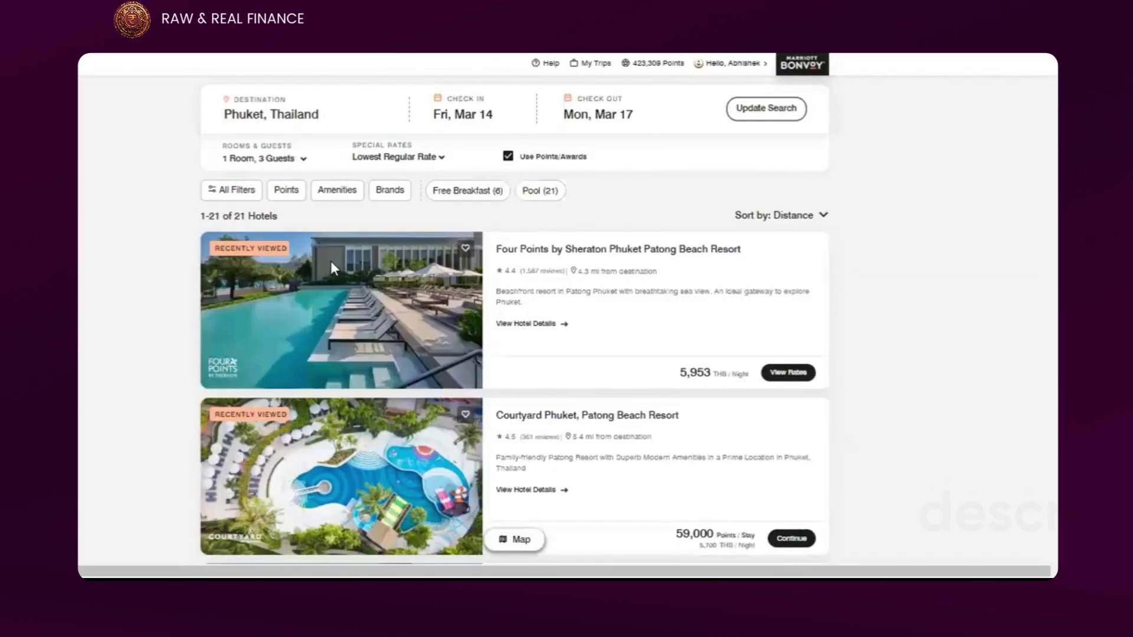
Switch the Phuket search to flexible dates of 3 nights in March 2025 and rerun it.
{"action": "scroll", "coordinate": [333, 265], "scroll_direction": "down", "scroll_amount": 3}
{"action": "scroll", "coordinate": [400, 106], "scroll_direction": "up", "scroll_amount": 3}
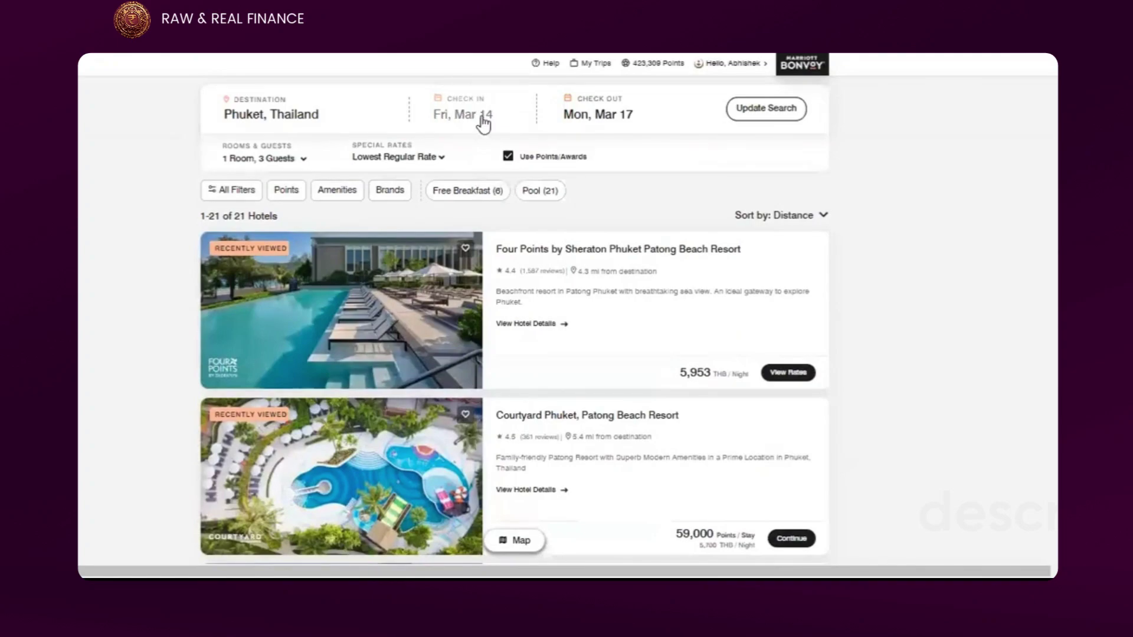
{"action": "left_click", "coordinate": [481, 117]}
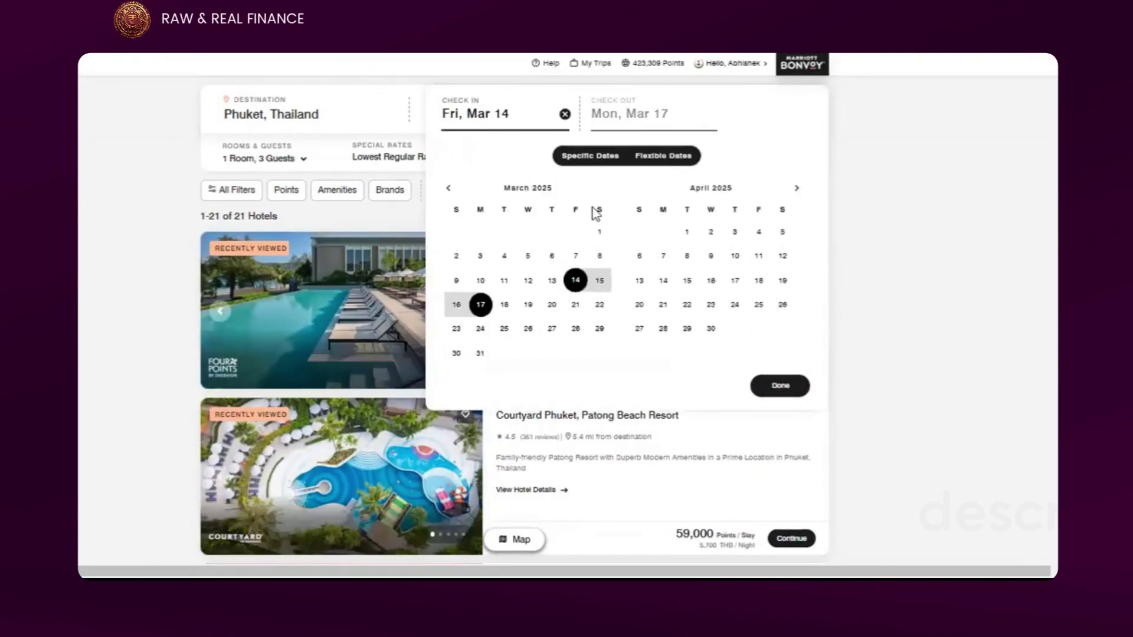
{"action": "left_click", "coordinate": [664, 158]}
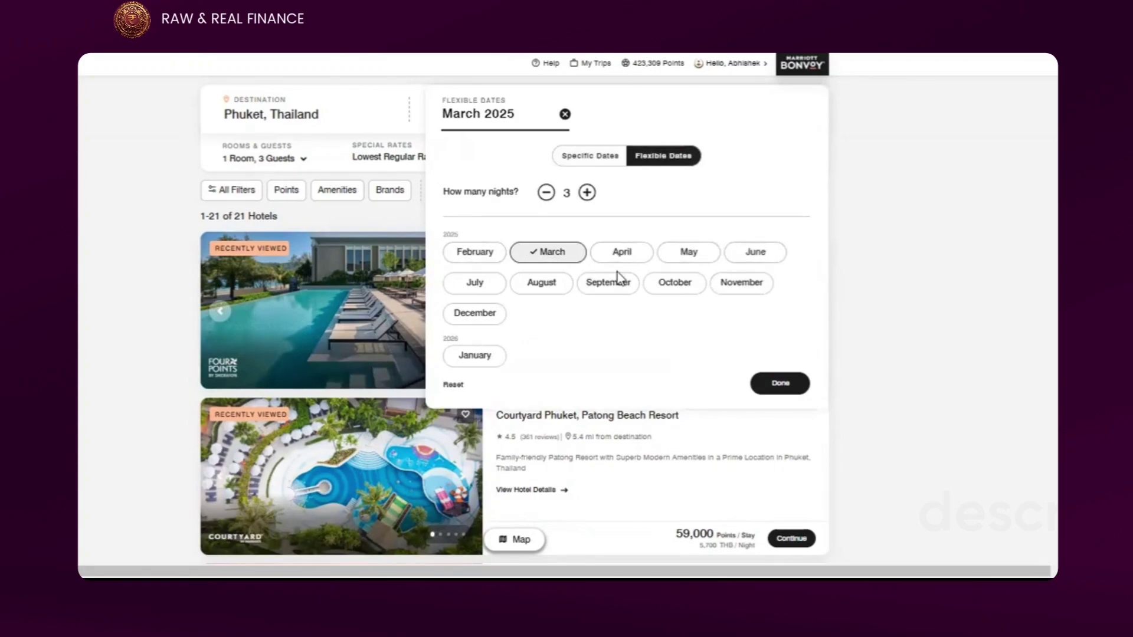
{"action": "left_click", "coordinate": [780, 384]}
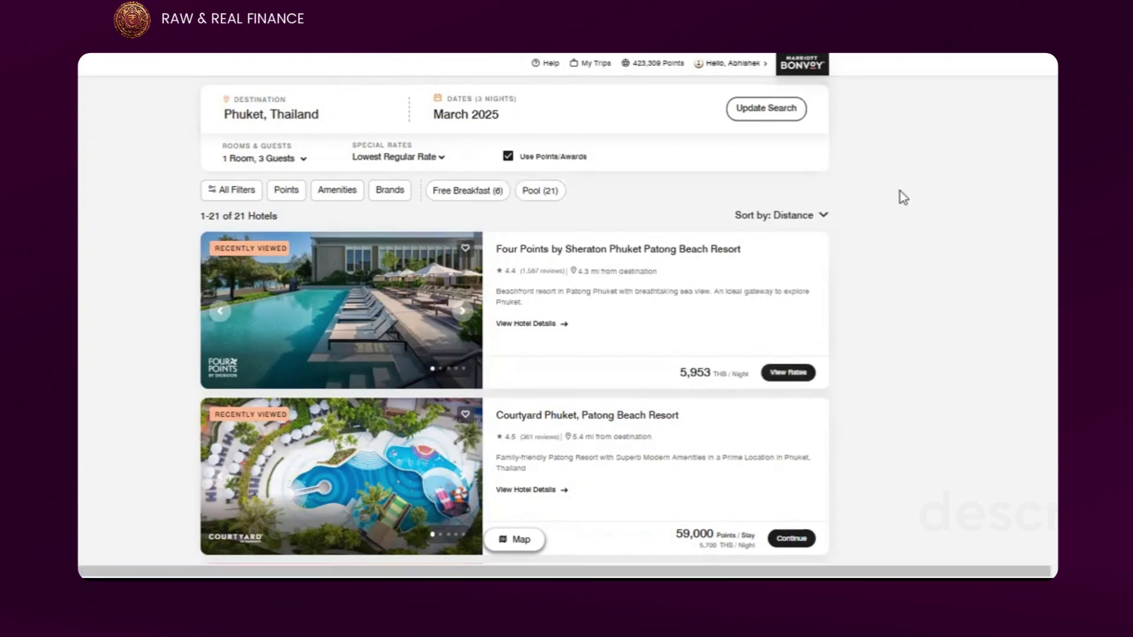
{"action": "left_click", "coordinate": [770, 110]}
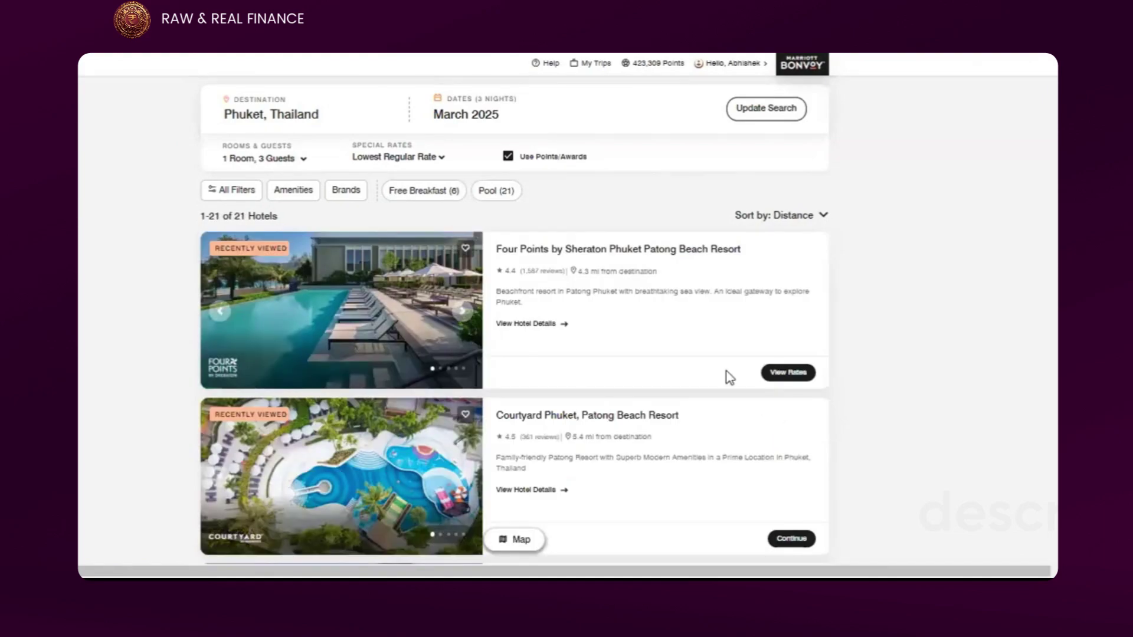
Open Courtyard Phuket's points calendar and select a Mar 23–26 stay at 58,500 points.
{"action": "scroll", "coordinate": [752, 501], "scroll_direction": "down", "scroll_amount": 3}
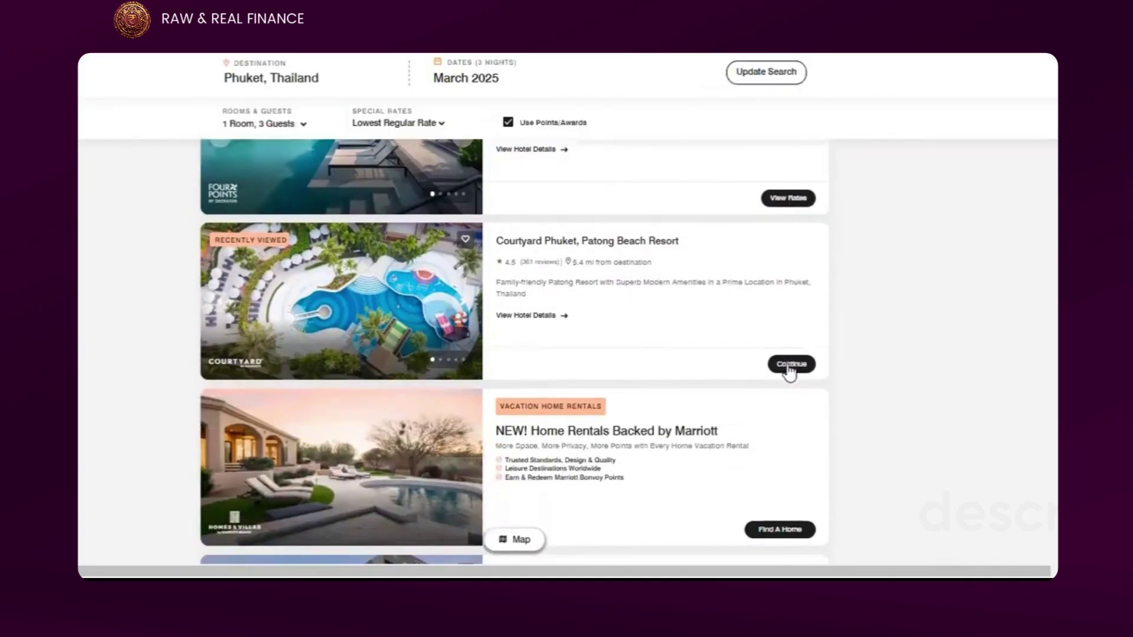
{"action": "scroll", "coordinate": [789, 371], "scroll_direction": "up", "scroll_amount": 3}
{"action": "scroll", "coordinate": [786, 372], "scroll_direction": "down", "scroll_amount": 3}
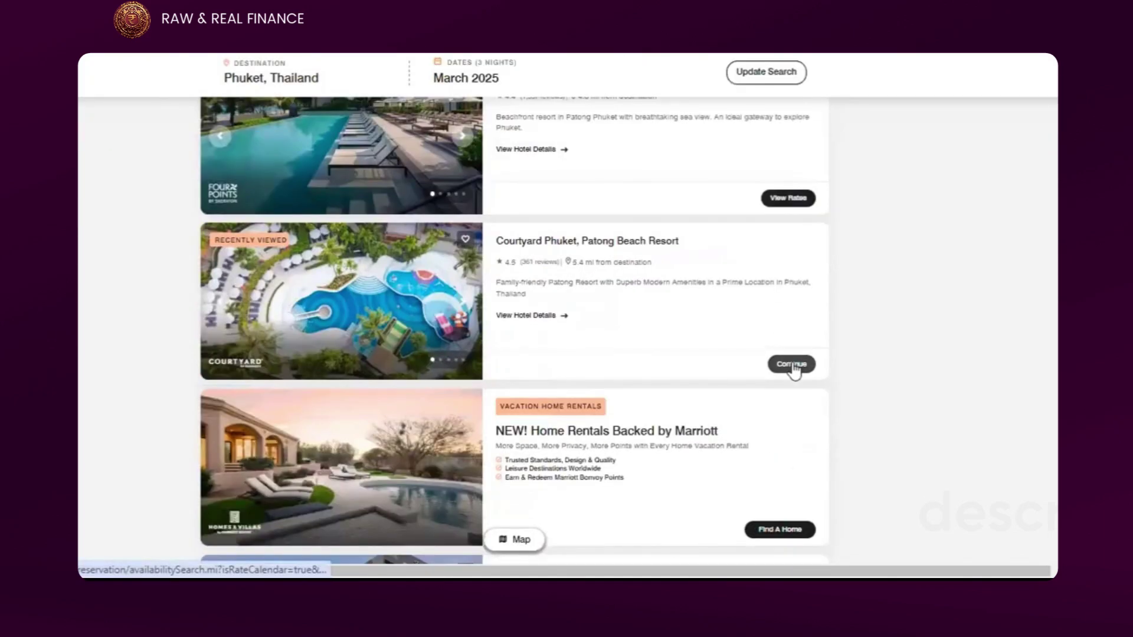
{"action": "left_click", "coordinate": [791, 364]}
{"action": "scroll", "coordinate": [554, 383], "scroll_direction": "down", "scroll_amount": 5}
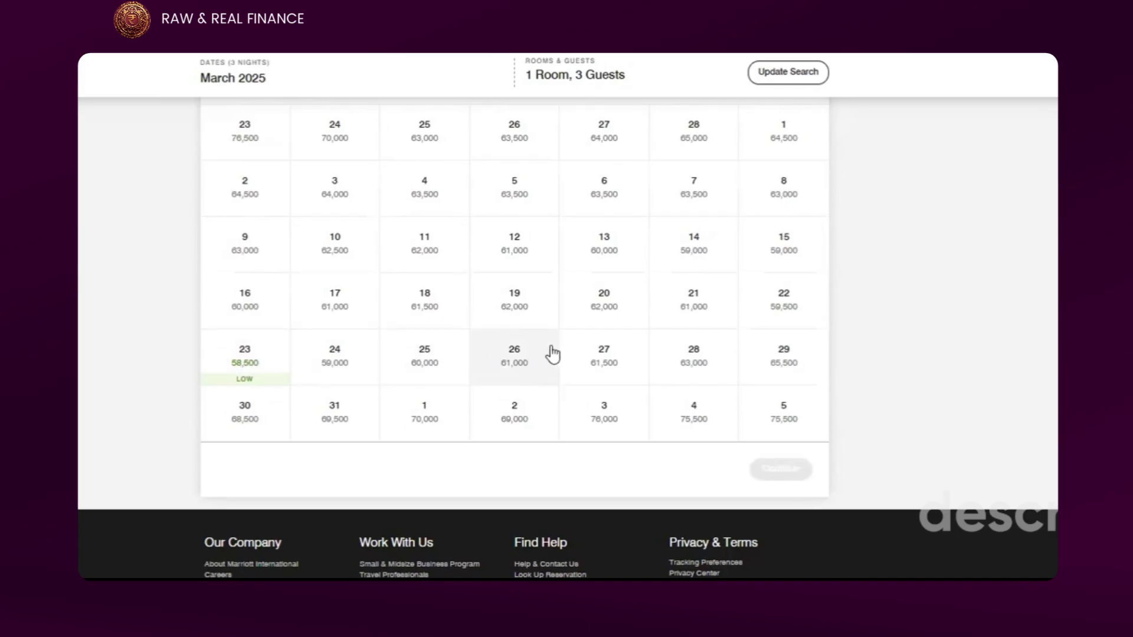
{"action": "left_click", "coordinate": [246, 365]}
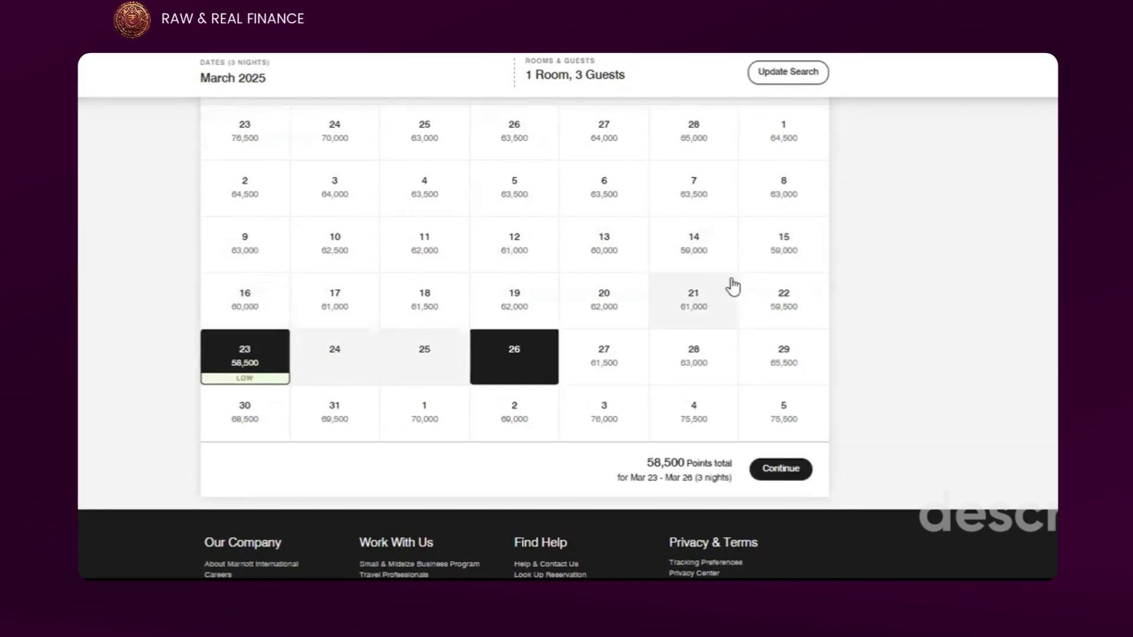
{"action": "scroll", "coordinate": [847, 286], "scroll_direction": "up", "scroll_amount": 5}
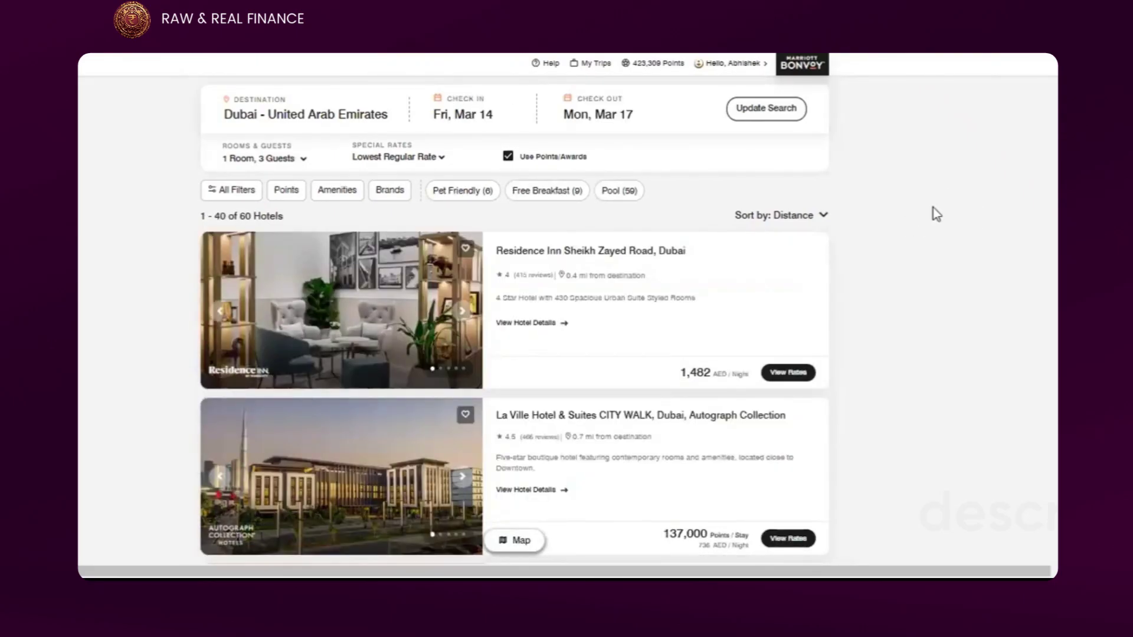
Find Four Points by Sheraton Sheikh Zayed Road in the Dubai results and open its Mar 14–17 rates.
{"action": "scroll", "coordinate": [933, 208], "scroll_direction": "down", "scroll_amount": 9}
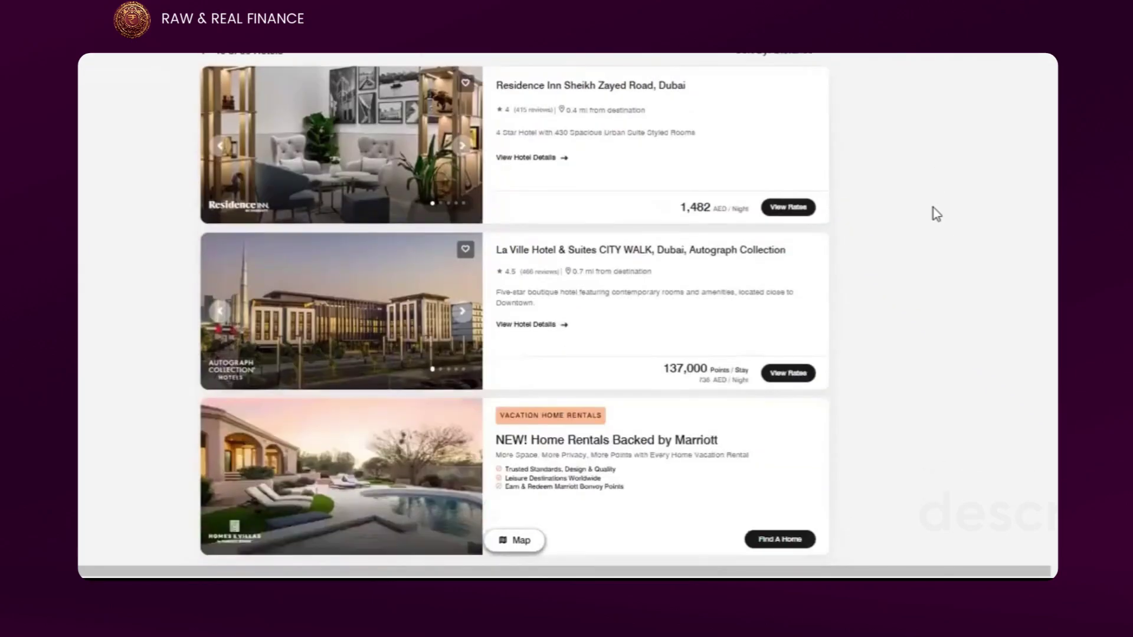
{"action": "scroll", "coordinate": [932, 207], "scroll_direction": "up", "scroll_amount": 9}
{"action": "scroll", "coordinate": [564, 263], "scroll_direction": "down", "scroll_amount": 2}
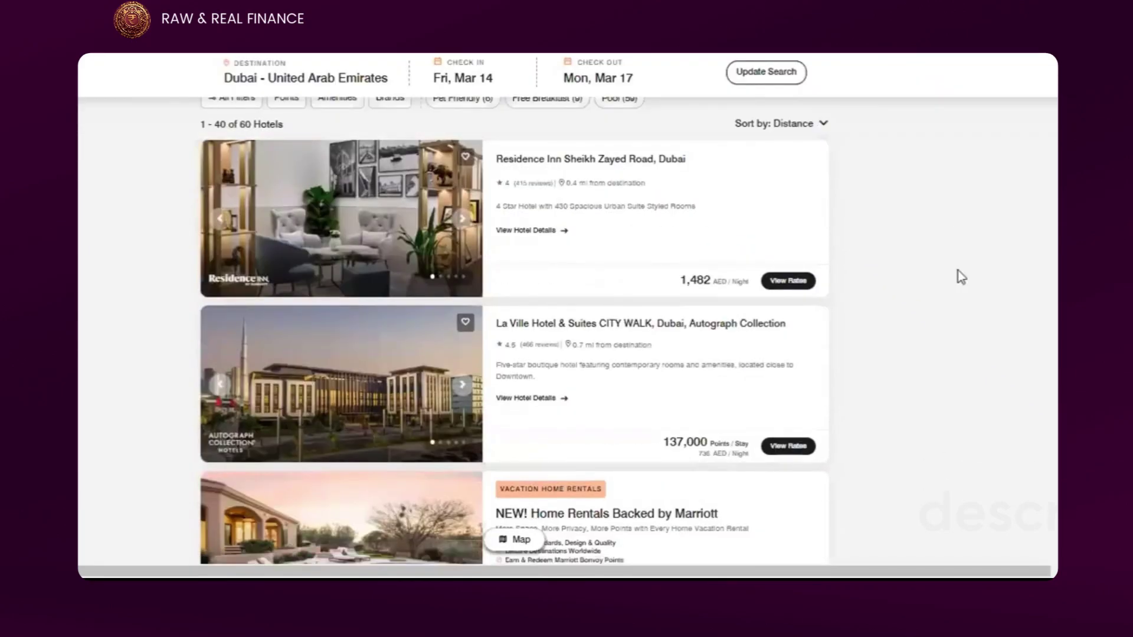
{"action": "scroll", "coordinate": [956, 273], "scroll_direction": "down", "scroll_amount": 7}
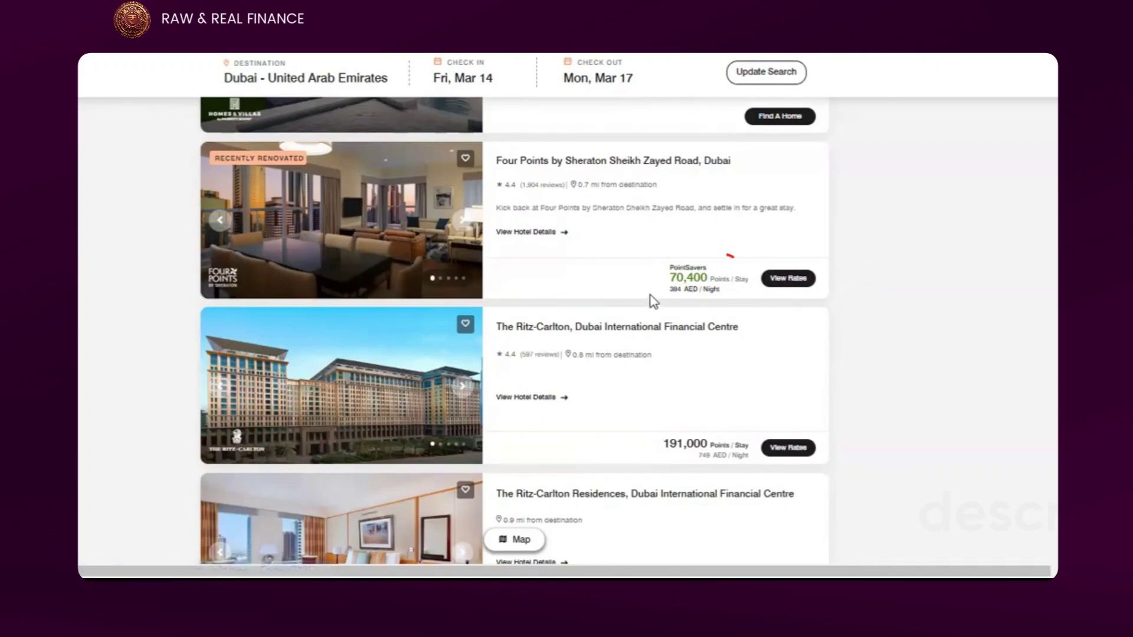
{"action": "left_click", "coordinate": [797, 283]}
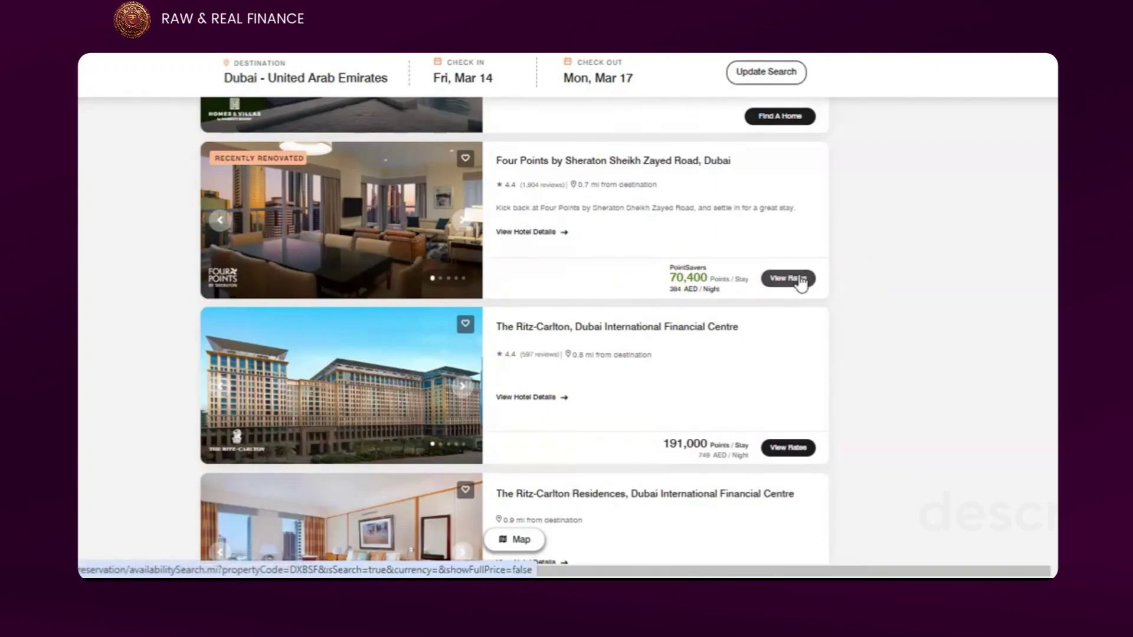
{"action": "left_click", "coordinate": [800, 279]}
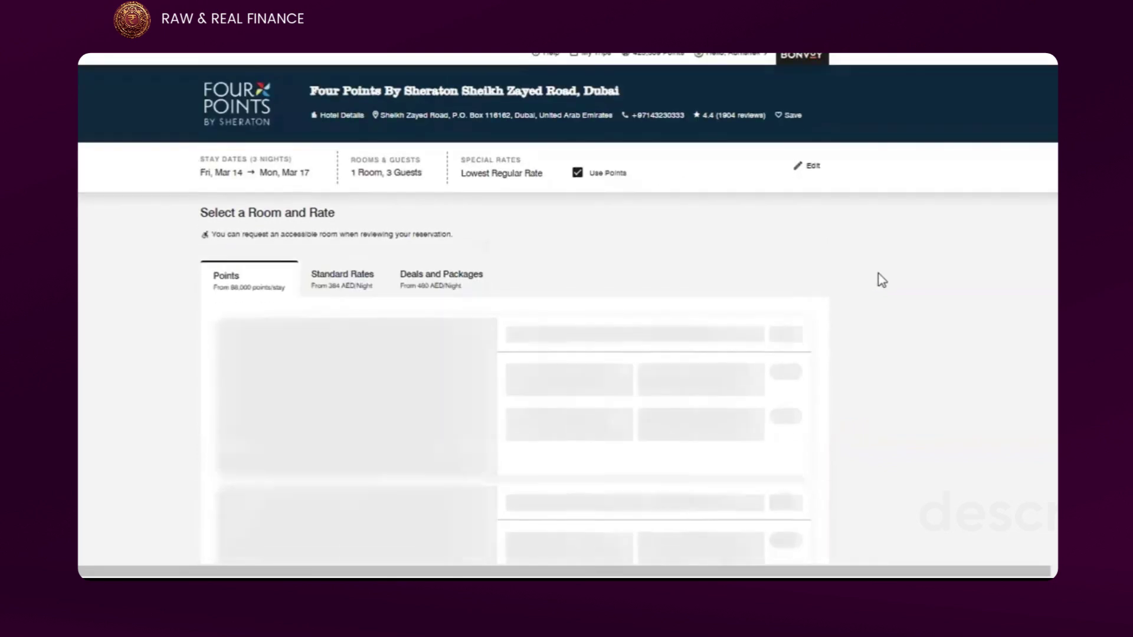
Review Four Points' points rates, then show its standard cash rate with taxes: 485 AED nightly.
{"action": "scroll", "coordinate": [882, 279], "scroll_direction": "down", "scroll_amount": 5}
{"action": "scroll", "coordinate": [881, 280], "scroll_direction": "up", "scroll_amount": 2}
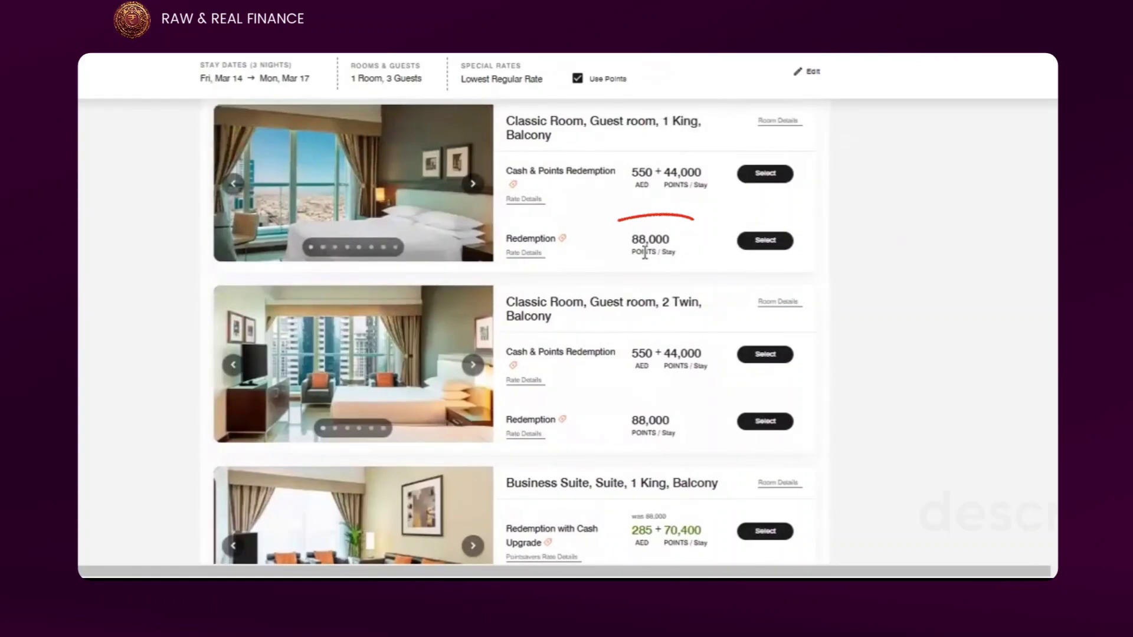
{"action": "scroll", "coordinate": [791, 246], "scroll_direction": "up", "scroll_amount": 4}
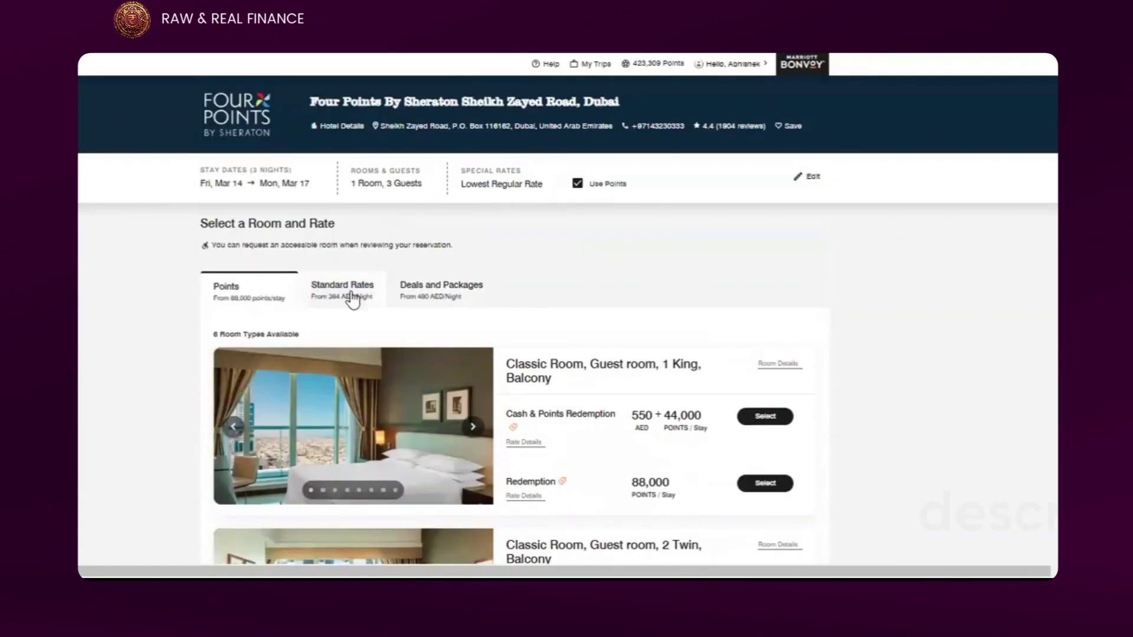
{"action": "left_click", "coordinate": [352, 299]}
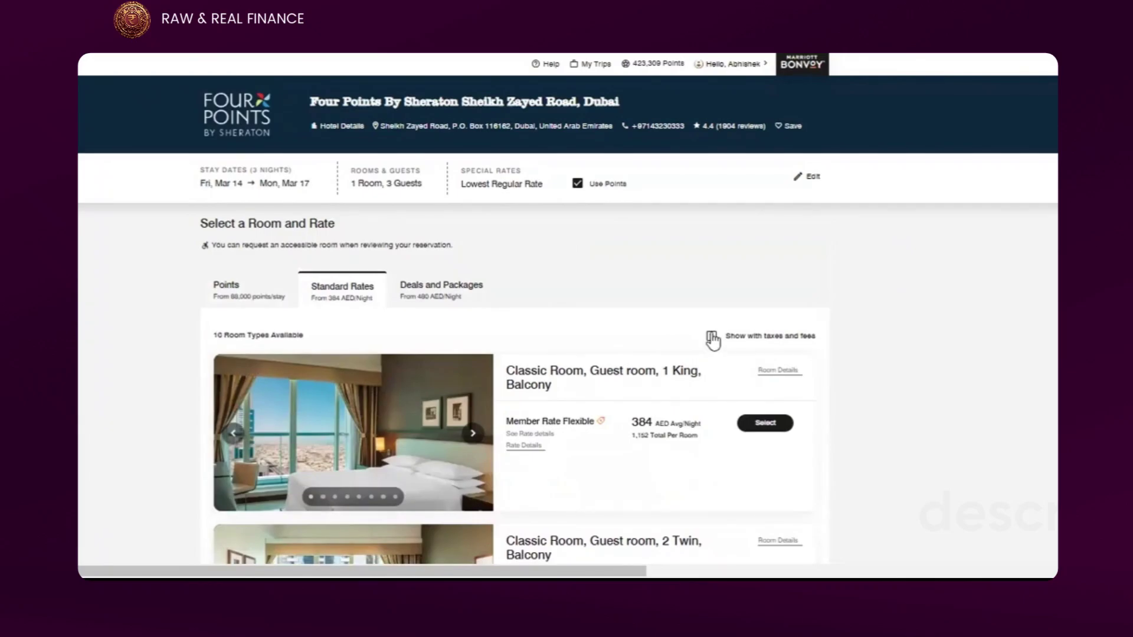
{"action": "left_click", "coordinate": [712, 337]}
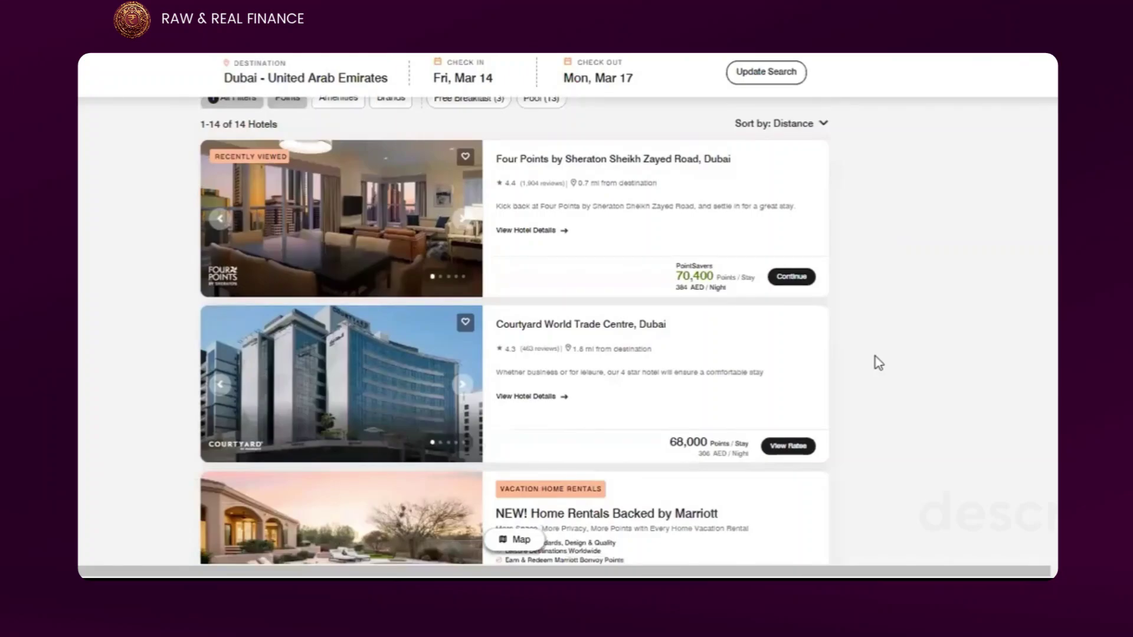
Scroll the Dubai results and open Aloft Palm Jumeirah's rates, Savvy Room 1 King at 72,000 points.
{"action": "scroll", "coordinate": [878, 362], "scroll_direction": "up", "scroll_amount": 2}
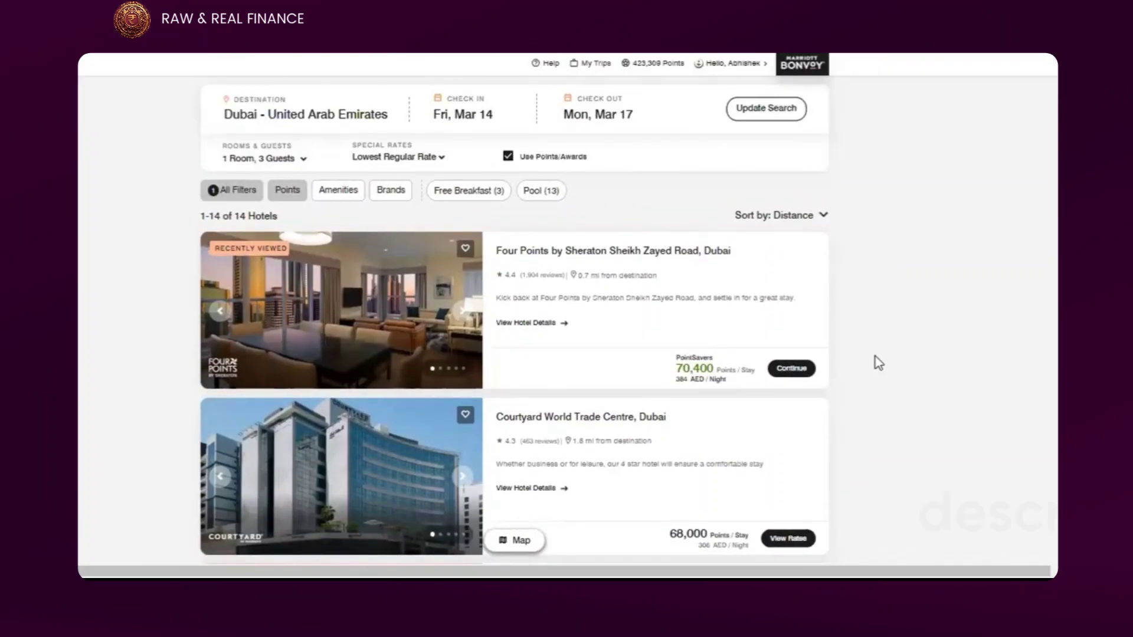
{"action": "scroll", "coordinate": [878, 362], "scroll_direction": "down", "scroll_amount": 12}
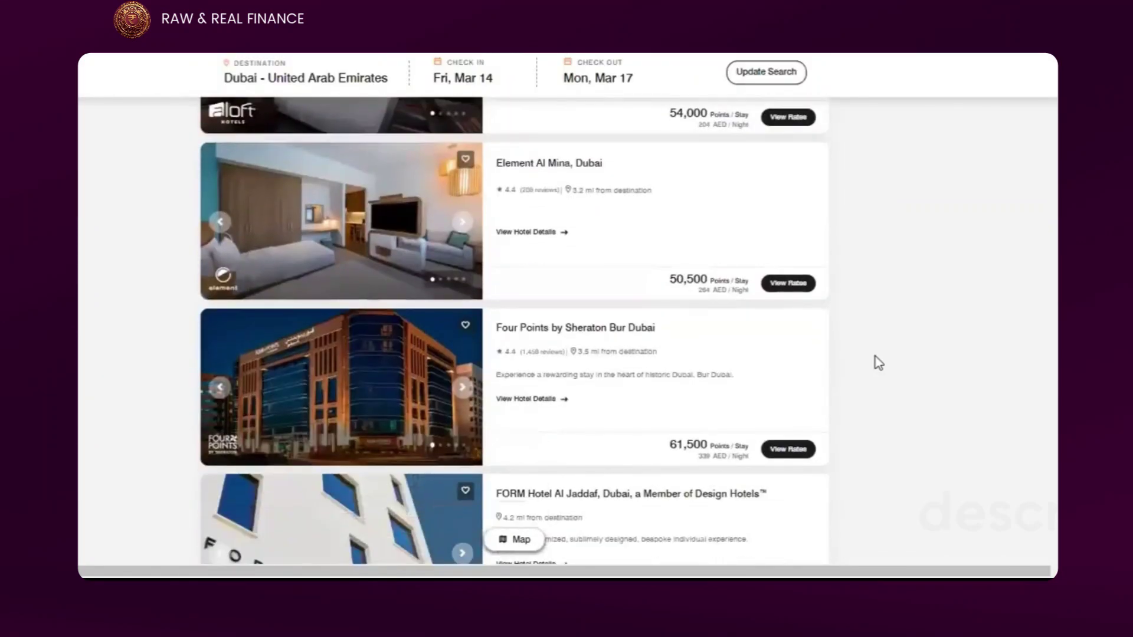
{"action": "scroll", "coordinate": [877, 362], "scroll_direction": "down", "scroll_amount": 10}
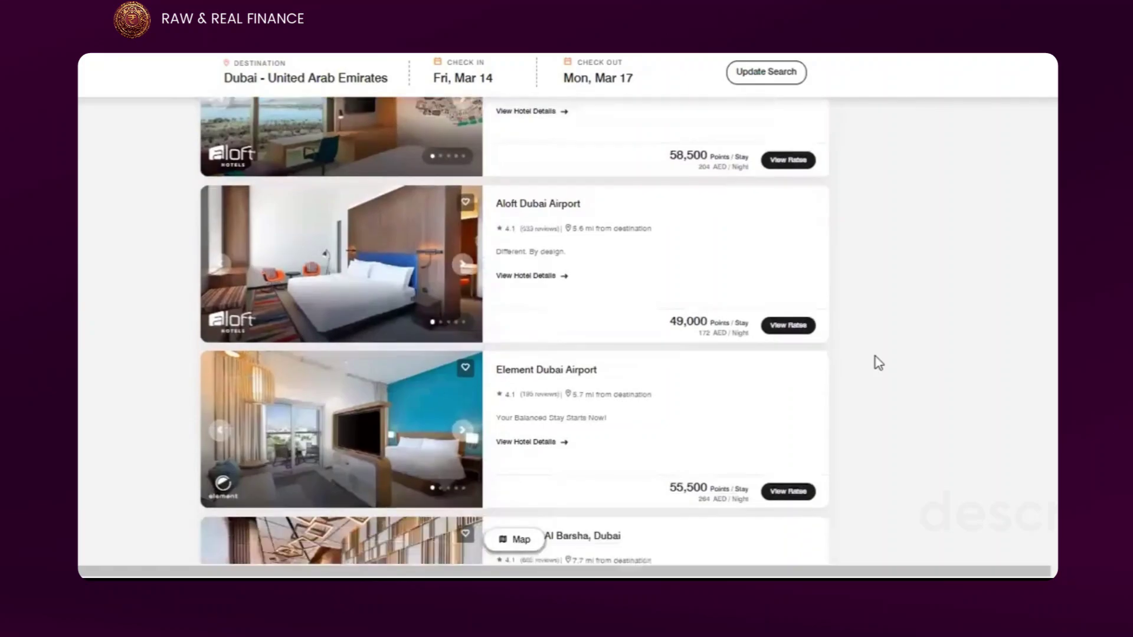
{"action": "scroll", "coordinate": [878, 363], "scroll_direction": "down", "scroll_amount": 8}
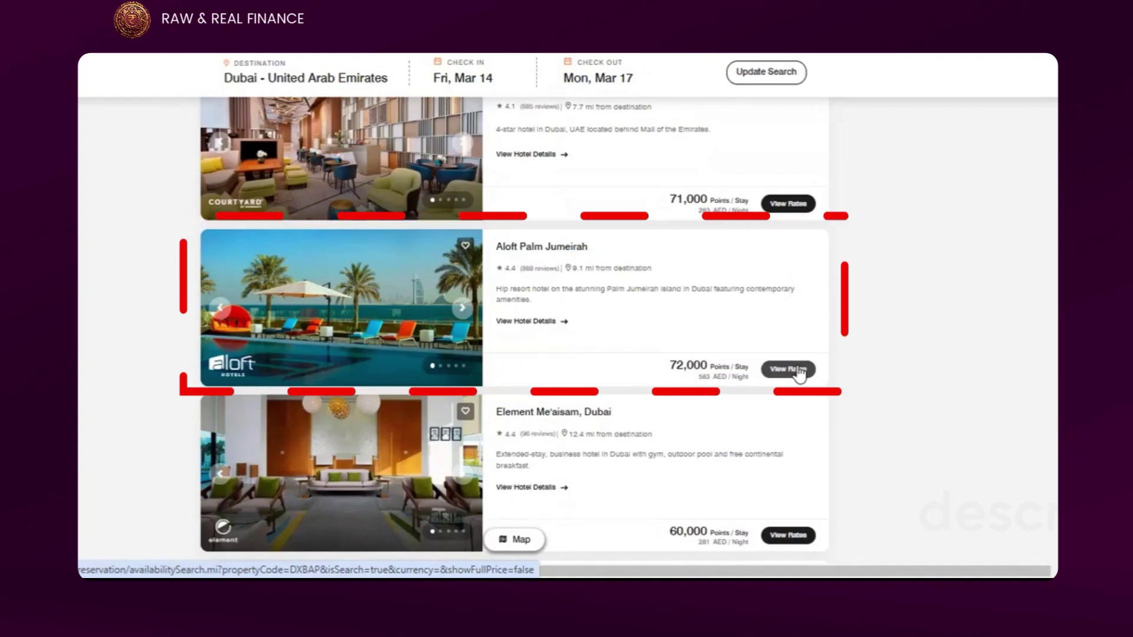
{"action": "left_click", "coordinate": [798, 370]}
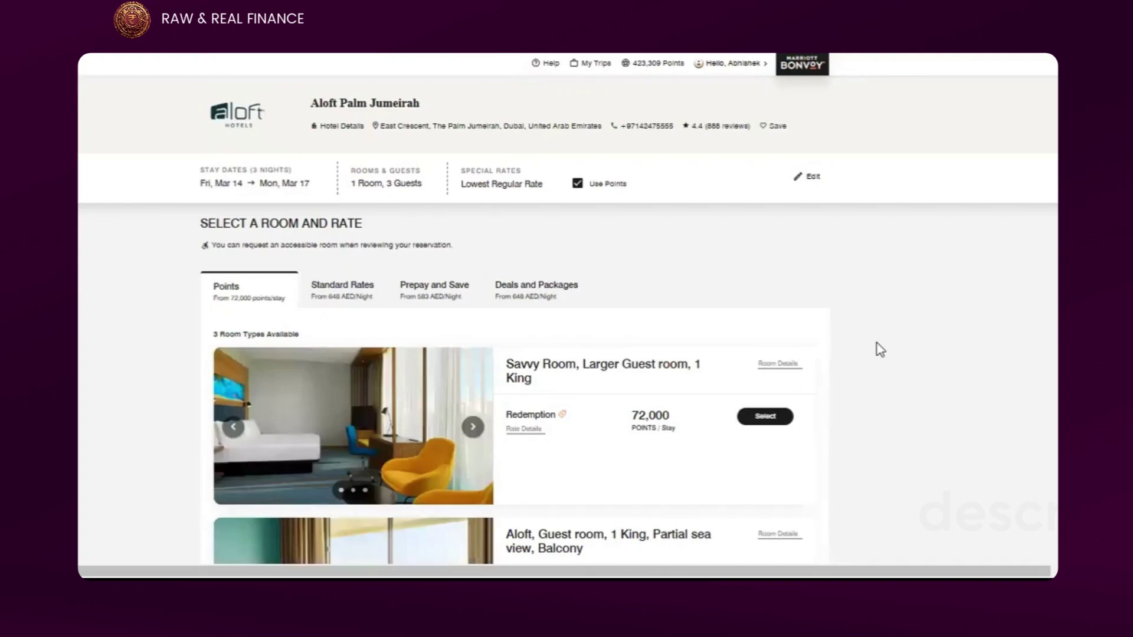
Show Aloft Palm Jumeirah's taxed cash rate of 808 AED, then return to points rates down to the Family Room.
{"action": "left_click", "coordinate": [472, 427]}
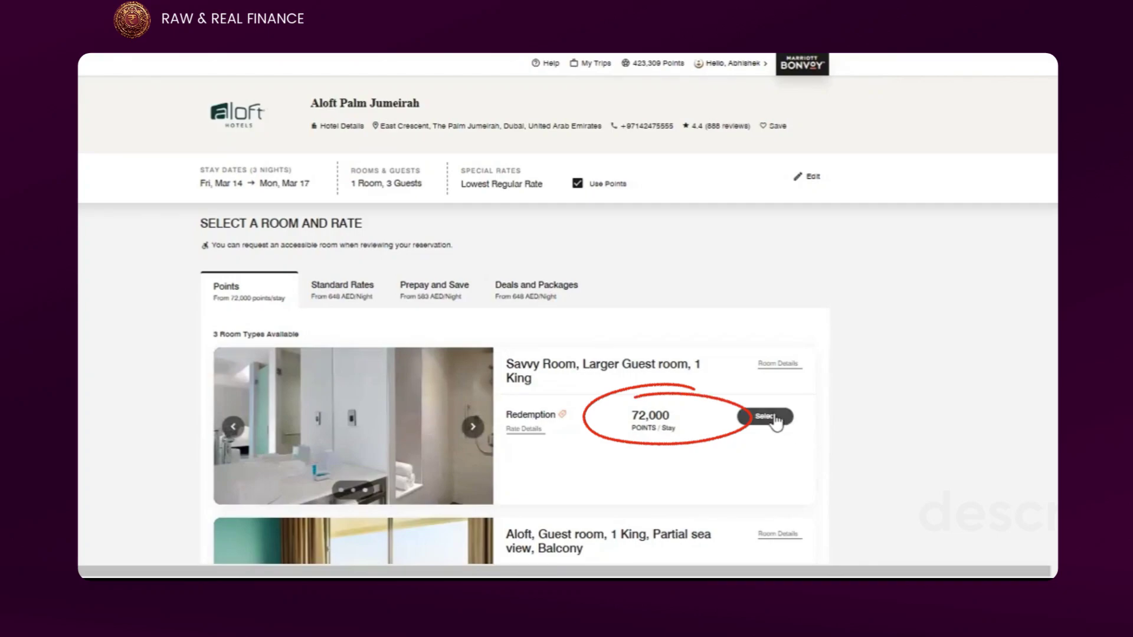
{"action": "left_click", "coordinate": [354, 295]}
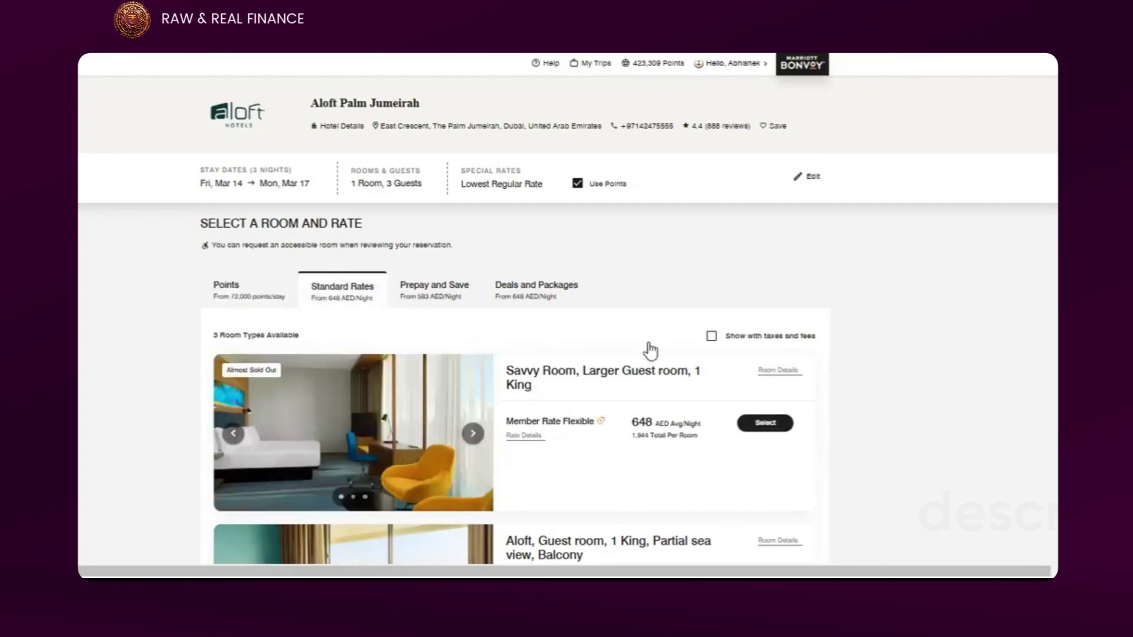
{"action": "left_click", "coordinate": [711, 337]}
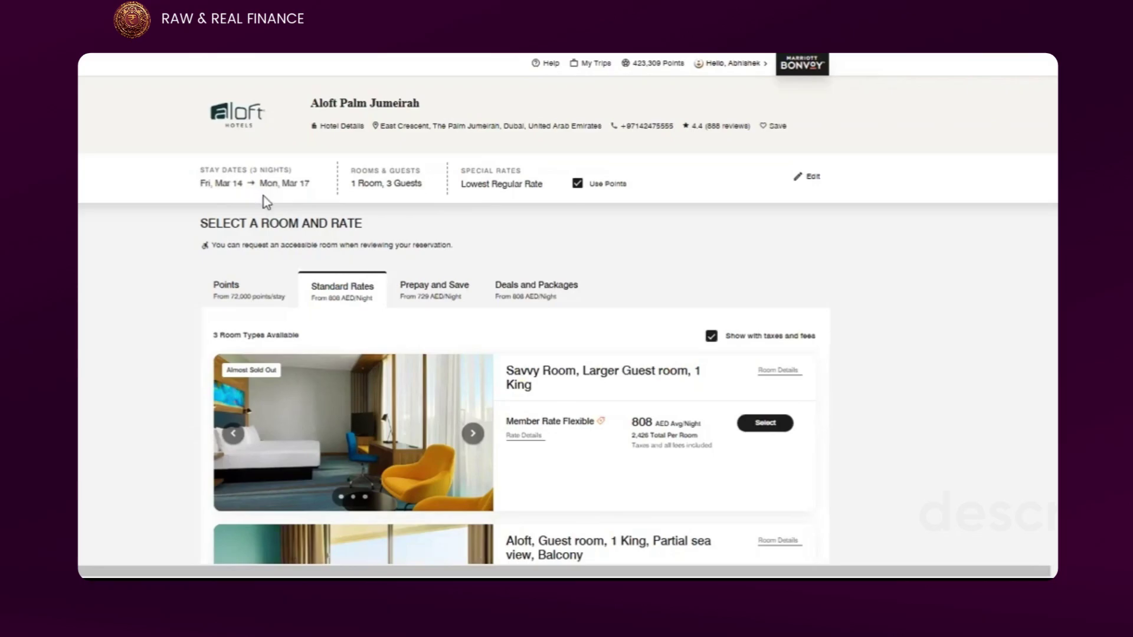
{"action": "left_click", "coordinate": [248, 299]}
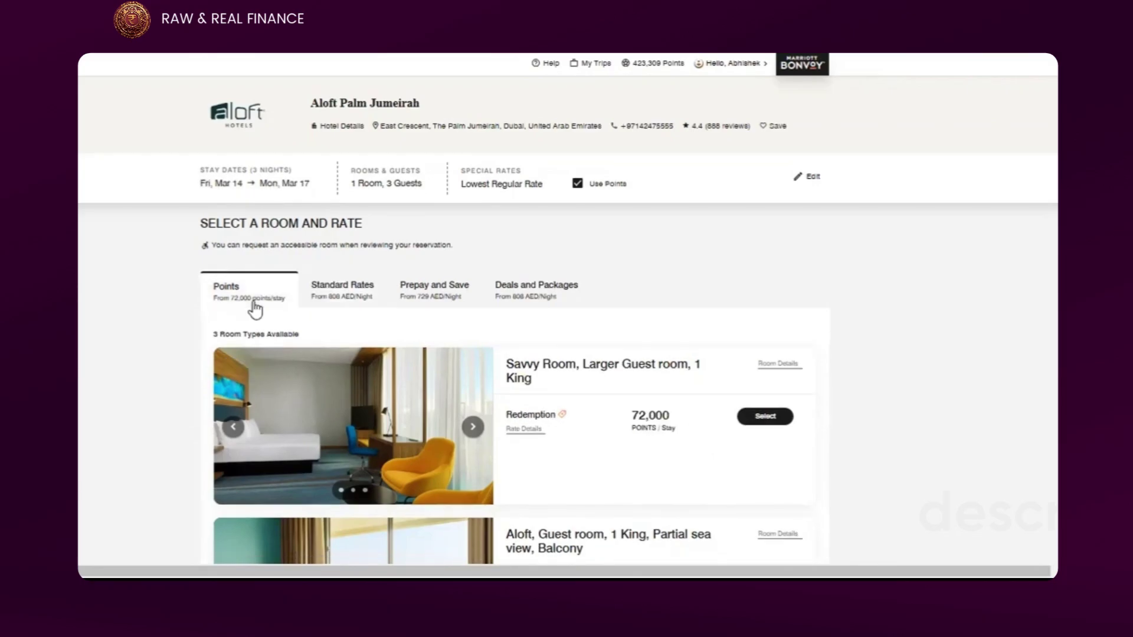
{"action": "scroll", "coordinate": [849, 290], "scroll_direction": "down", "scroll_amount": 10}
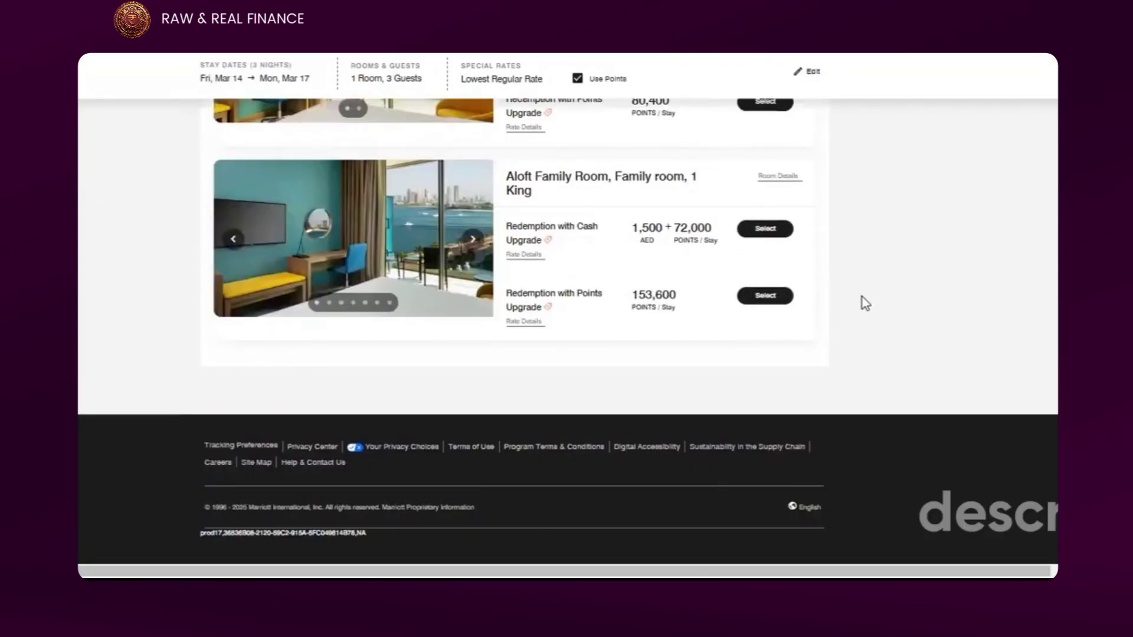